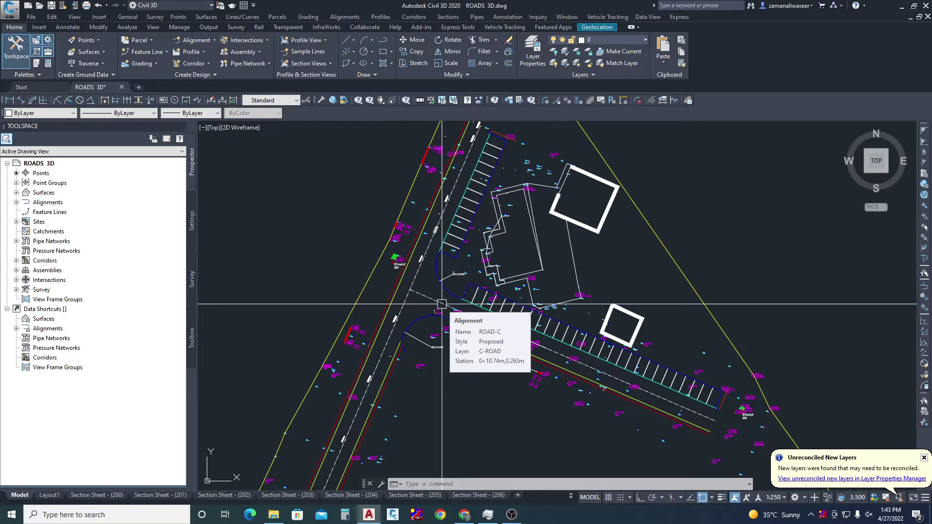
# - Start creating an intersection at the point where the ROAD-C centerline meets the ROAD-B centerline
pyautogui.scroll(3, 442, 304)
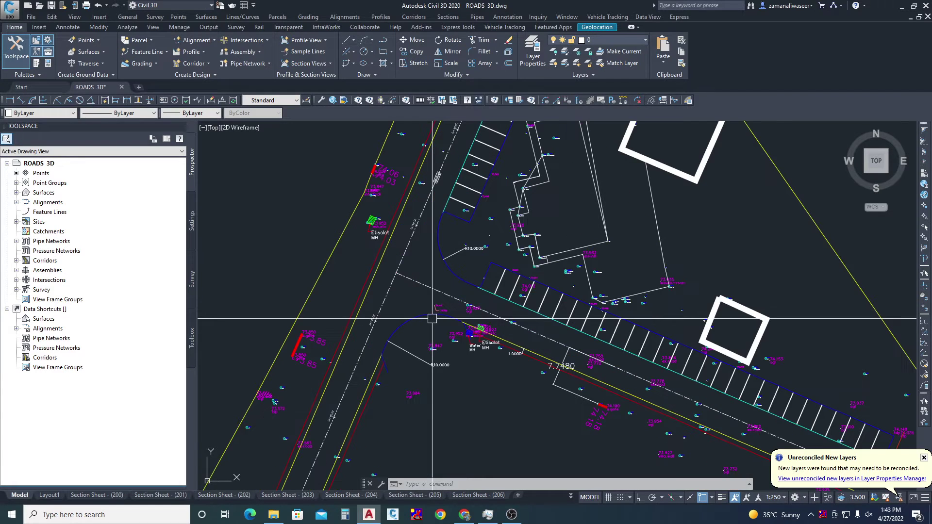
pyautogui.moveTo(418, 242)
pyautogui.mouseDown(button='middle')
pyautogui.moveTo(445, 249)
pyautogui.moveTo(430, 246)
pyautogui.mouseUp(button='middle')
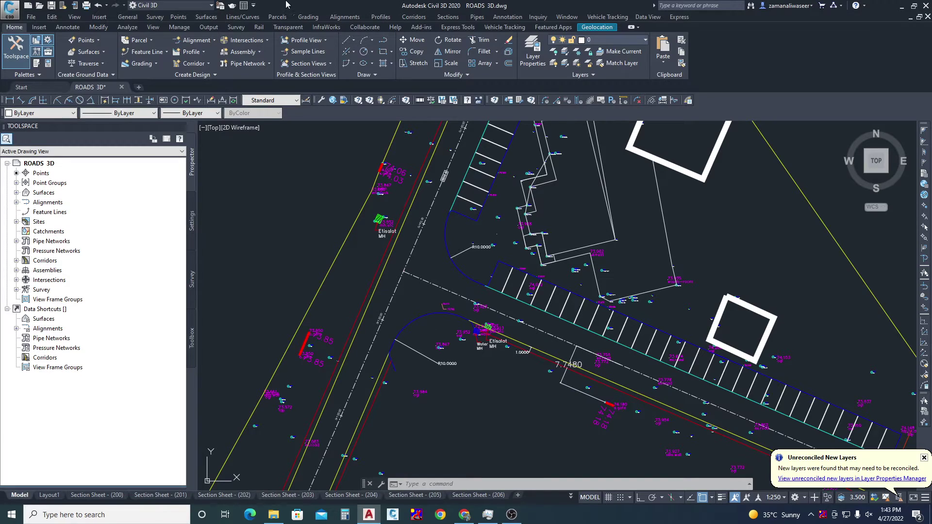
pyautogui.click(267, 40)
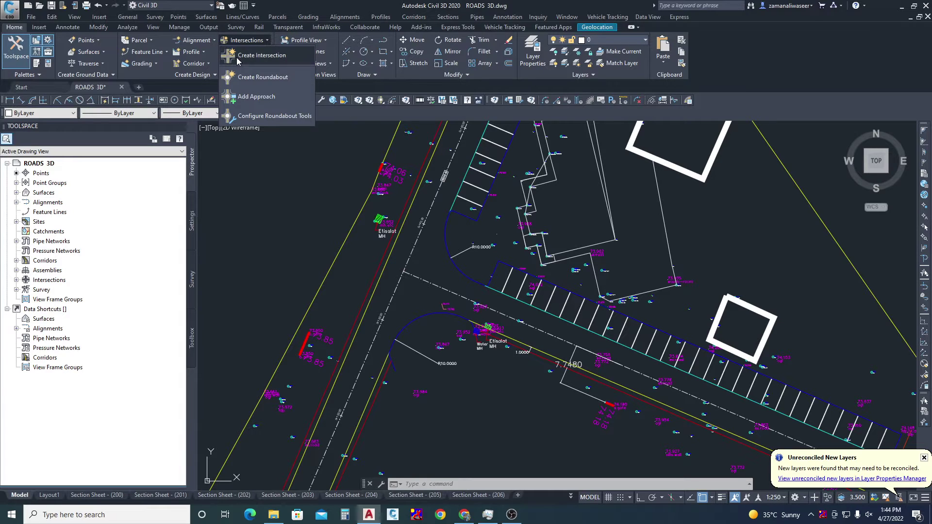
pyautogui.click(266, 57)
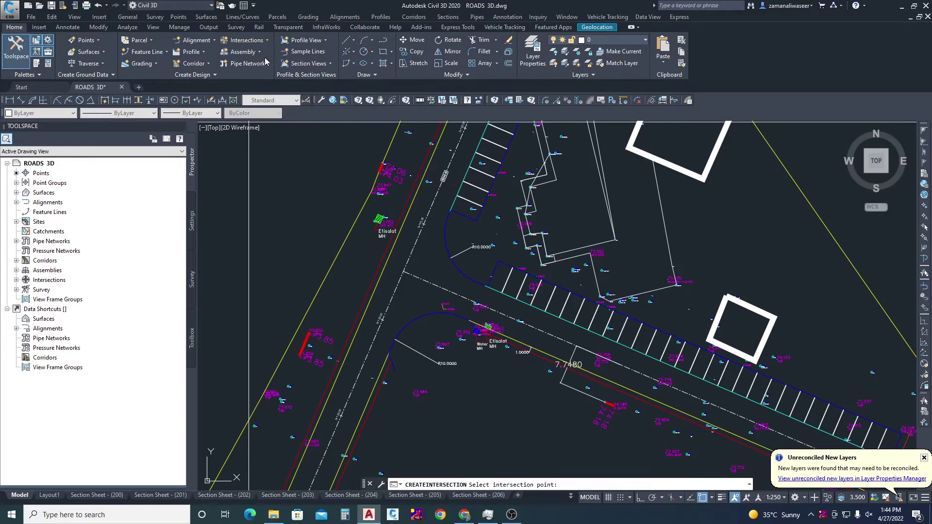
pyautogui.scroll(6, 404, 272)
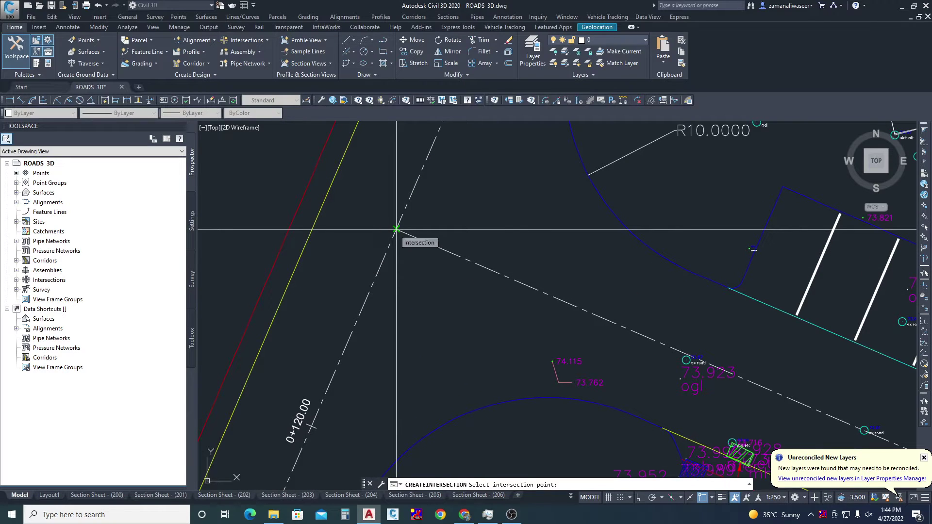
pyautogui.click(397, 229)
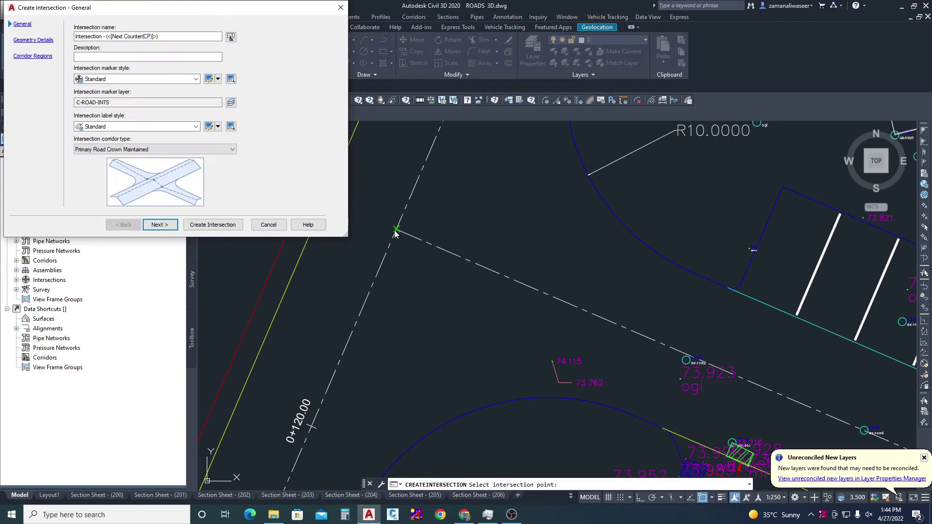
pyautogui.moveTo(149, 9); pyautogui.dragTo(425, 35)
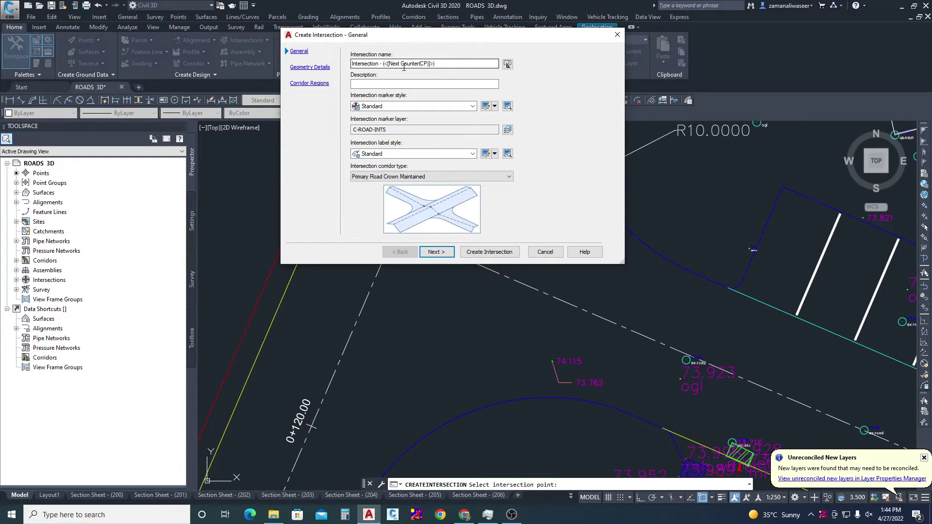
# - Keep the Standard marker and label styles, use Primary Road Crown Maintained as the corridor type, and proceed to the geometry details
pyautogui.click(381, 109)
pyautogui.click(388, 110)
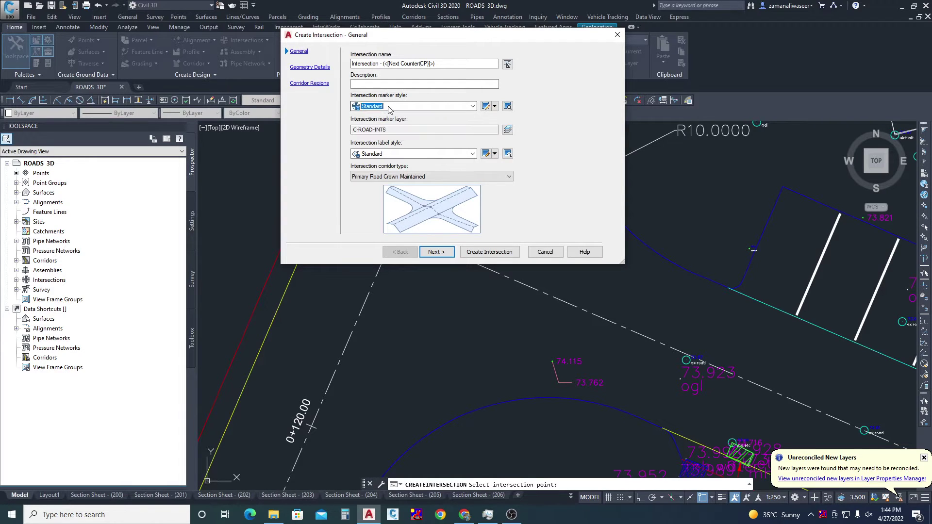
pyautogui.click(392, 154)
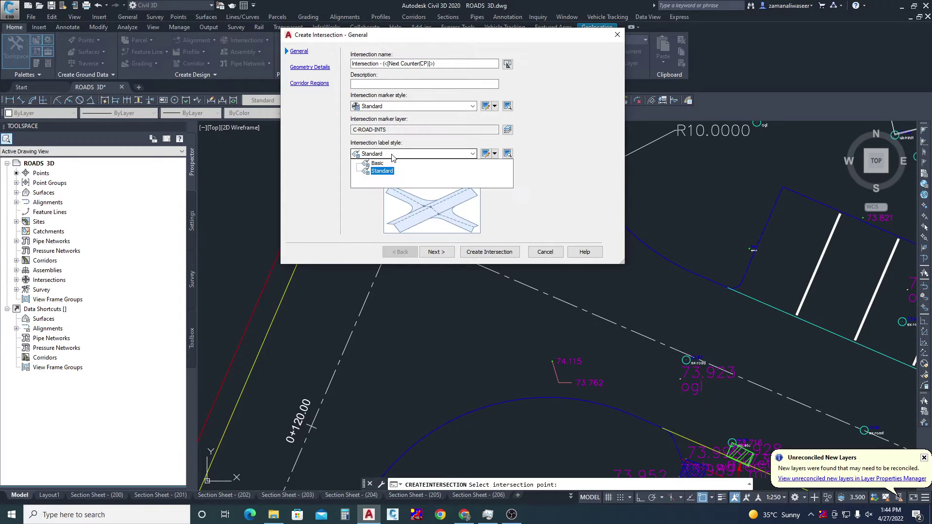
pyautogui.click(392, 155)
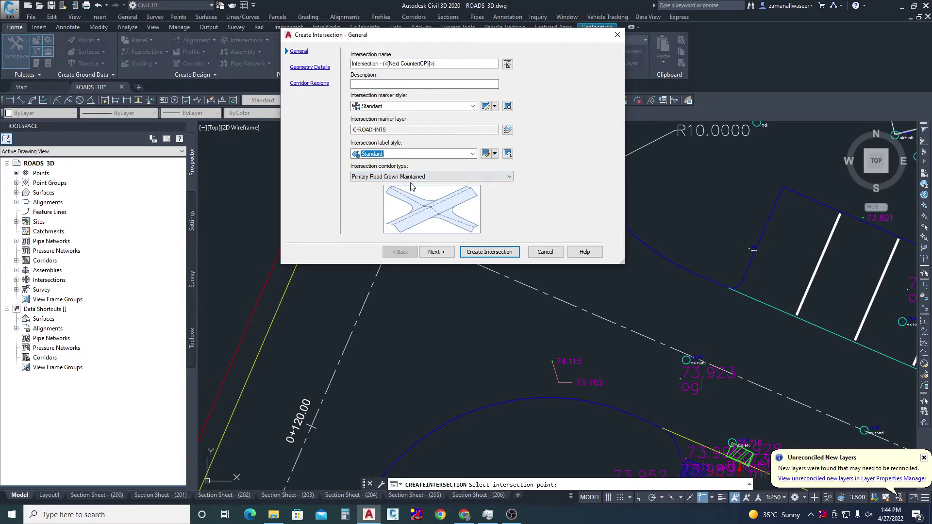
pyautogui.click(438, 177)
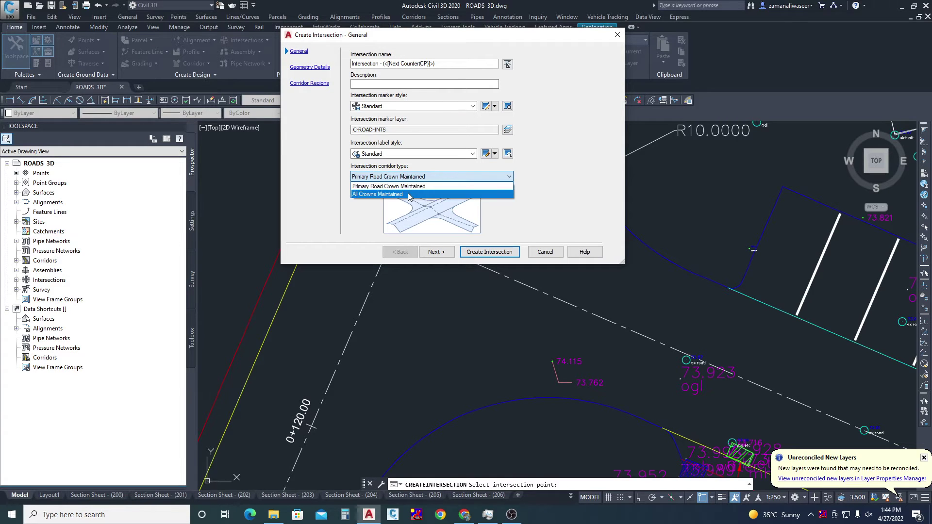
pyautogui.click(408, 195)
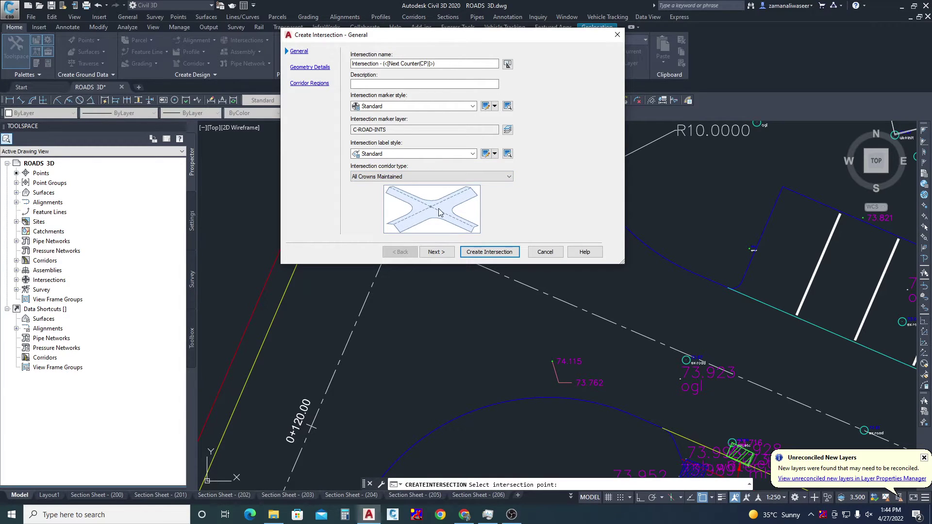
pyautogui.click(412, 176)
pyautogui.click(406, 189)
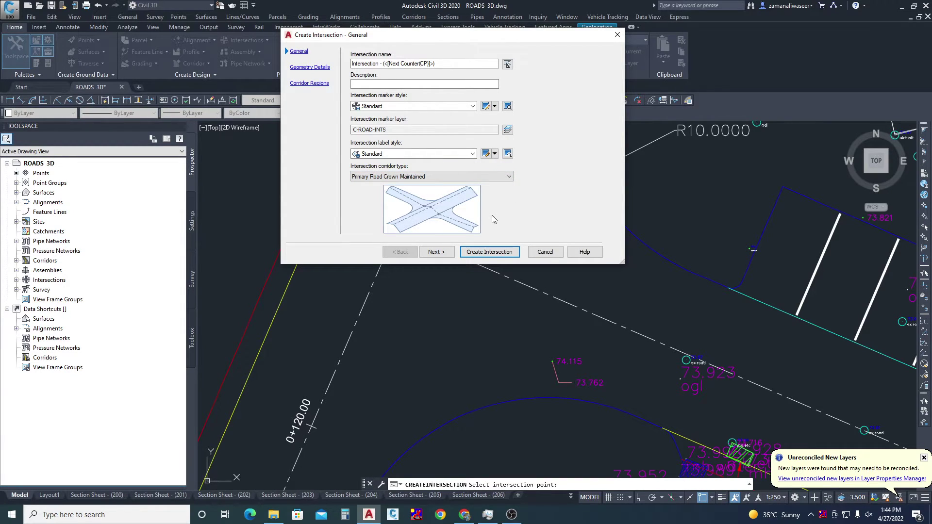
pyautogui.click(433, 252)
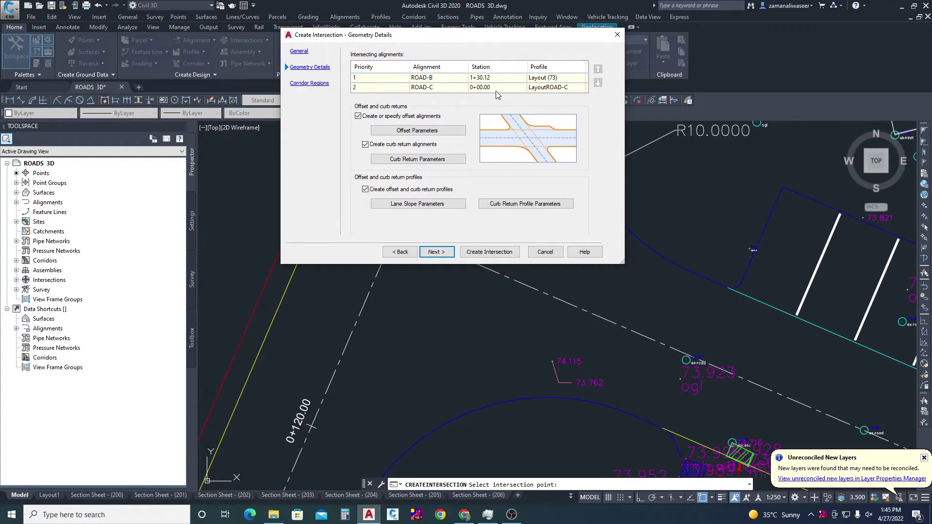
# - In the offset parameters, set ROAD-B's left offset to 3.650 m by picking from its centerline to the road edge
pyautogui.click(429, 131)
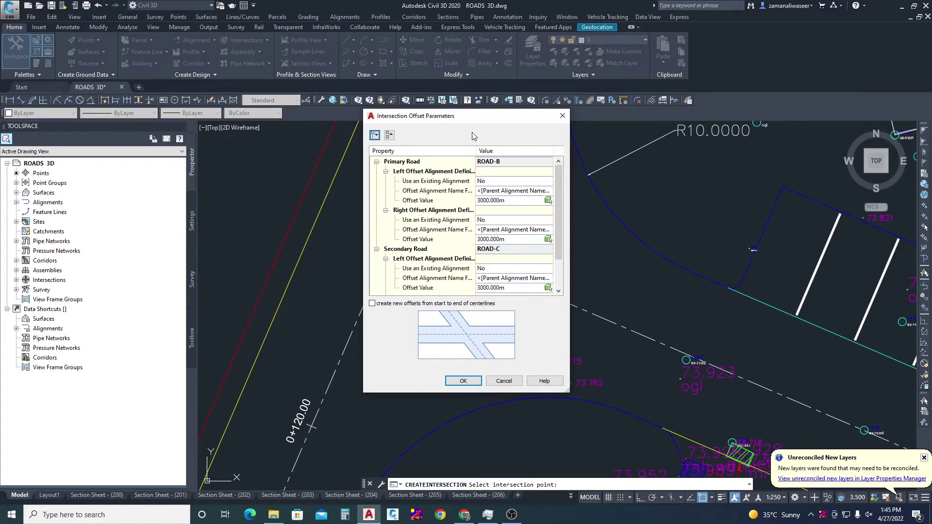
pyautogui.moveTo(484, 121); pyautogui.dragTo(445, 57)
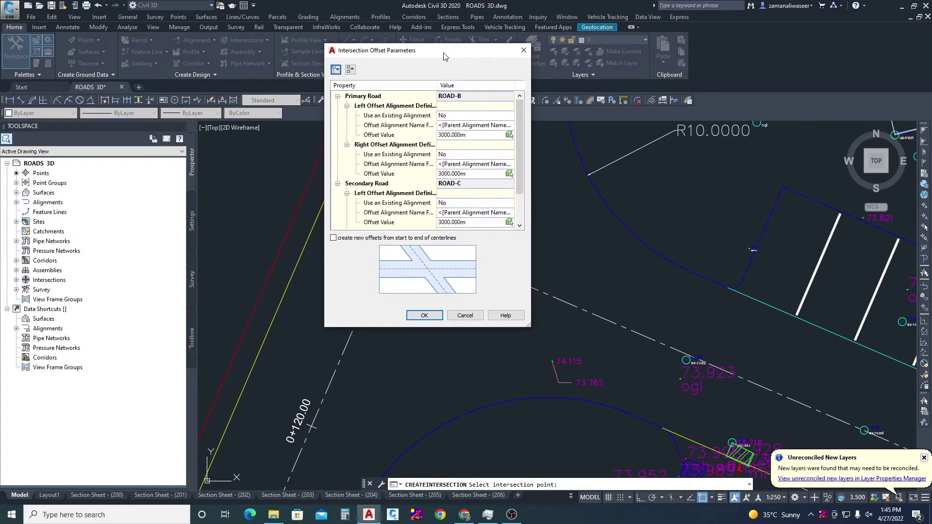
pyautogui.click(462, 135)
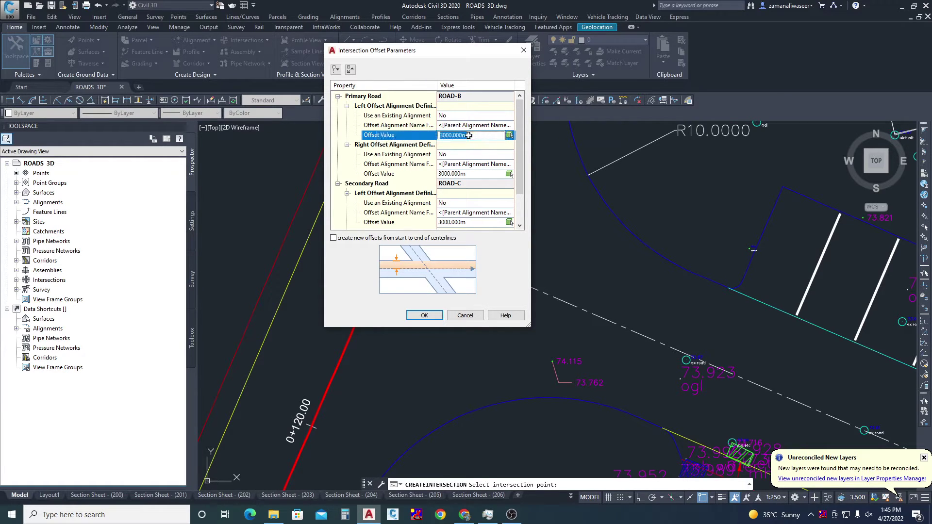
pyautogui.click(511, 136)
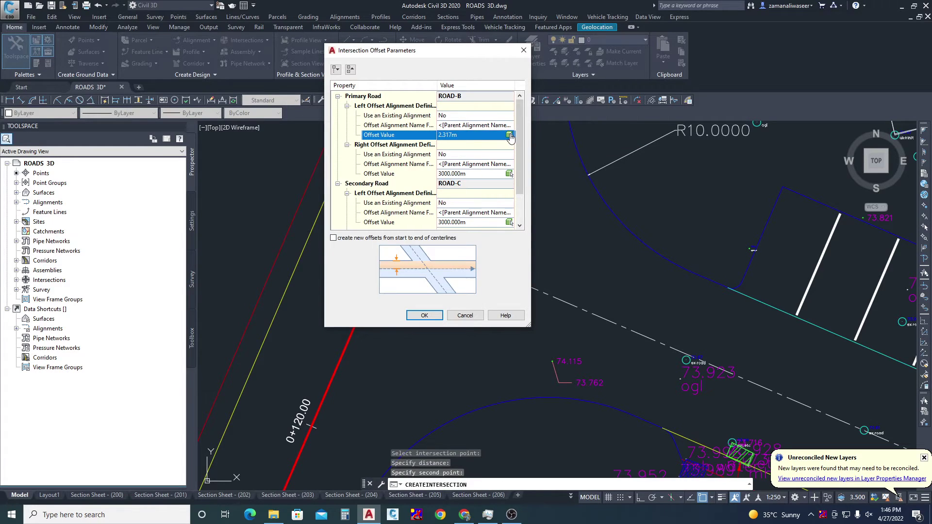
pyautogui.click(510, 136)
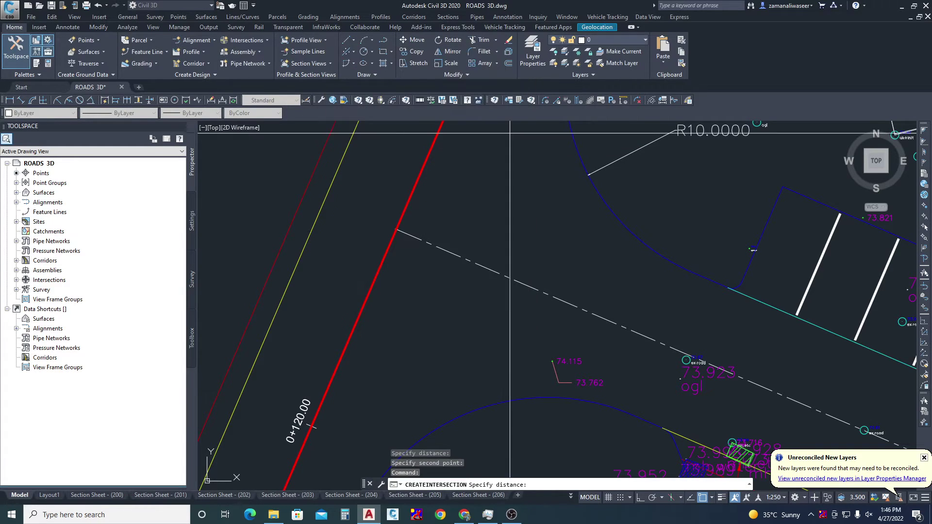
pyautogui.click(371, 287)
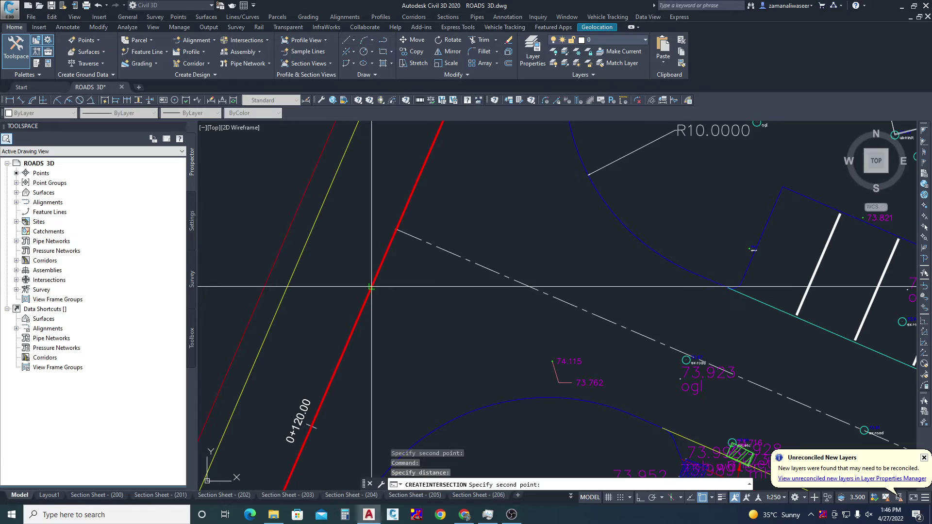
pyautogui.click(300, 257)
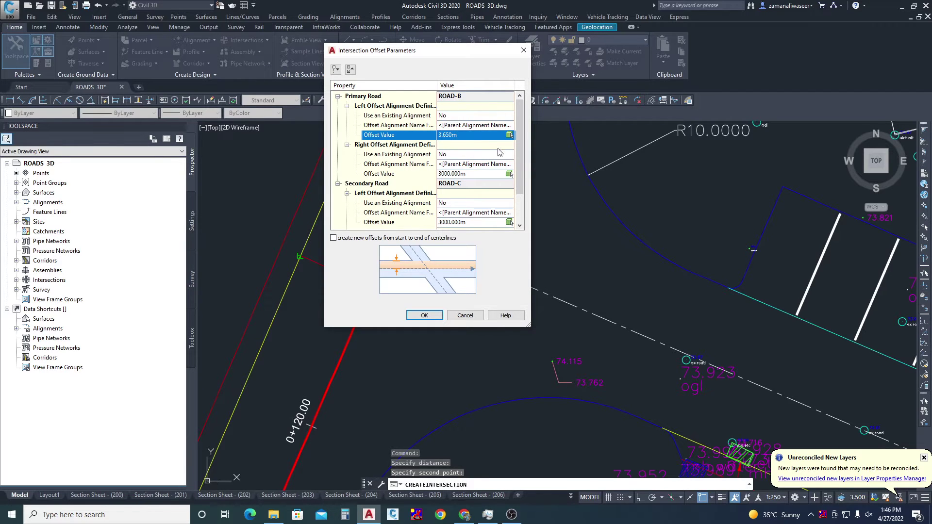
# - Set ROAD-B's right offset to 3.650 m by picking two points in the drawing from its centerline outward
pyautogui.click(510, 174)
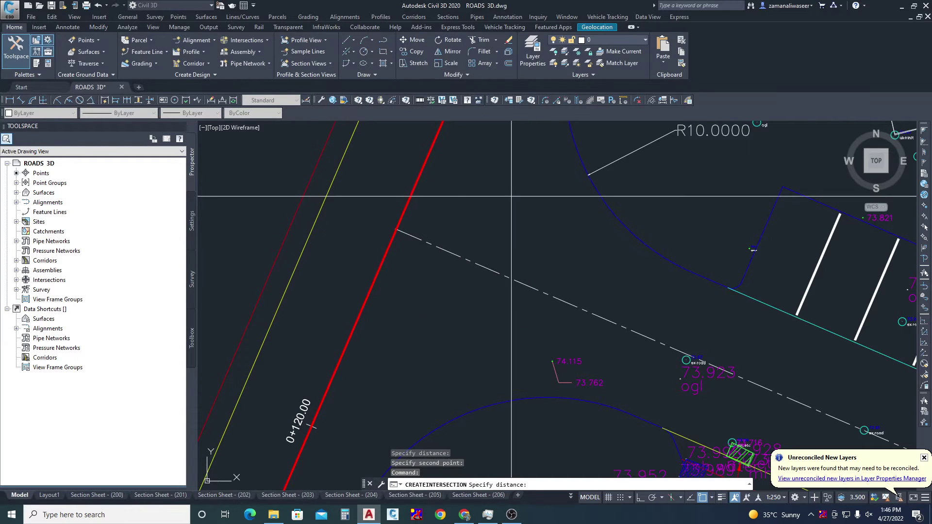
pyautogui.scroll(-5, 421, 287)
pyautogui.scroll(5, 457, 206)
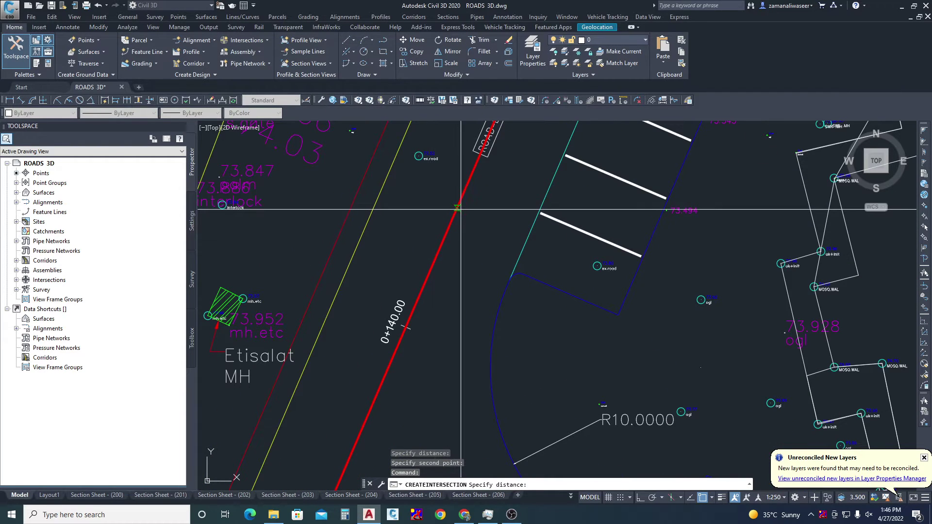
pyautogui.click(457, 205)
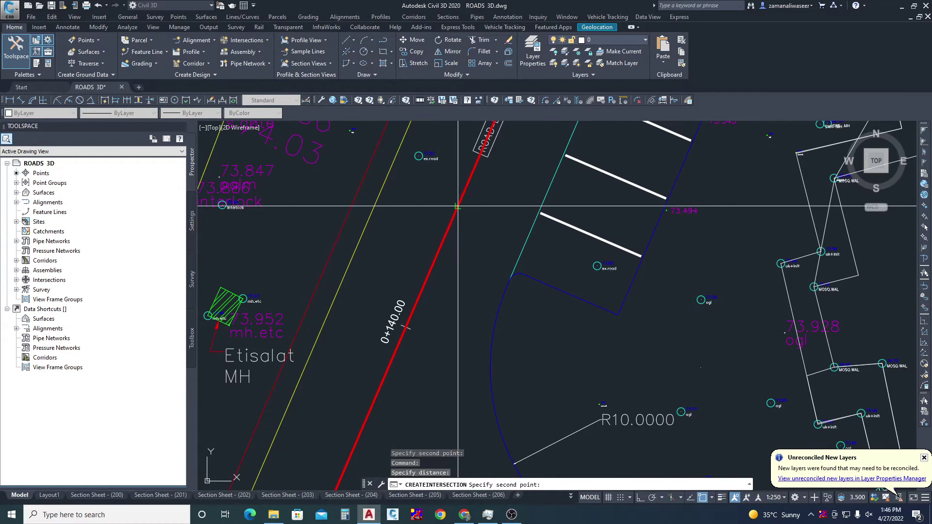
pyautogui.click(527, 237)
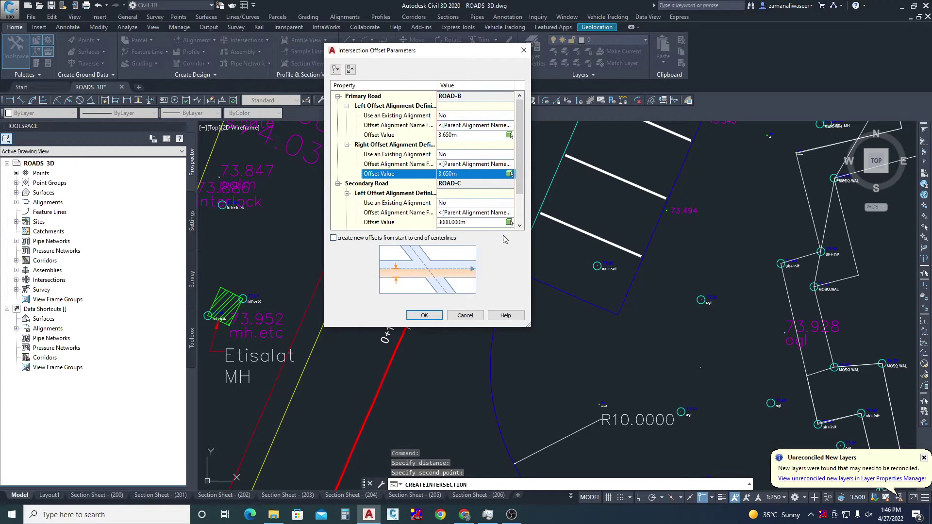
# - Set ROAD-C's left offset to 3.650 m by picking between the parking-side road edge and its centerline
pyautogui.click(470, 223)
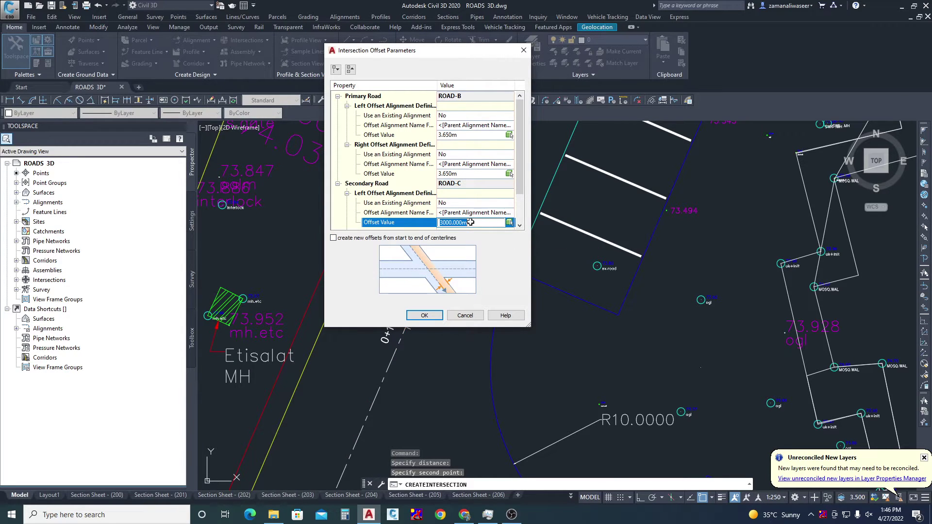
pyautogui.scroll(-2, 473, 208)
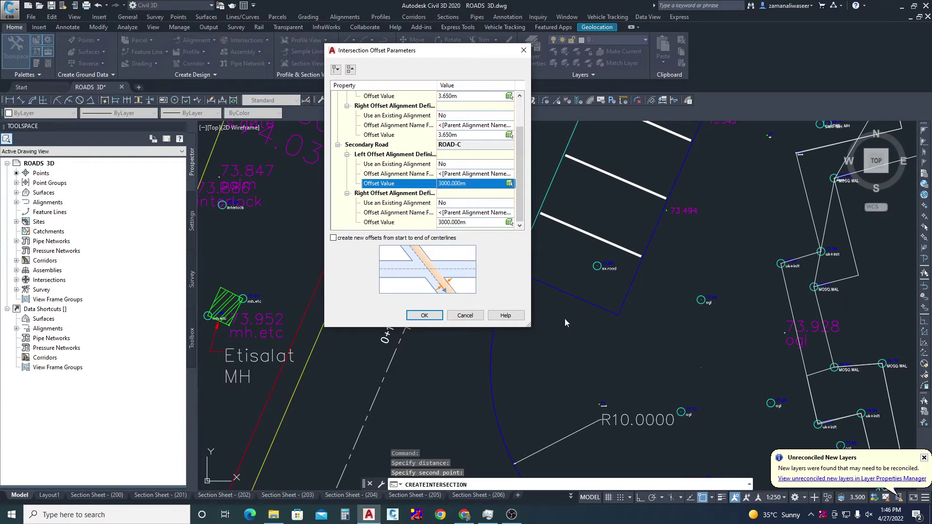
pyautogui.click(512, 186)
pyautogui.scroll(-3, 412, 272)
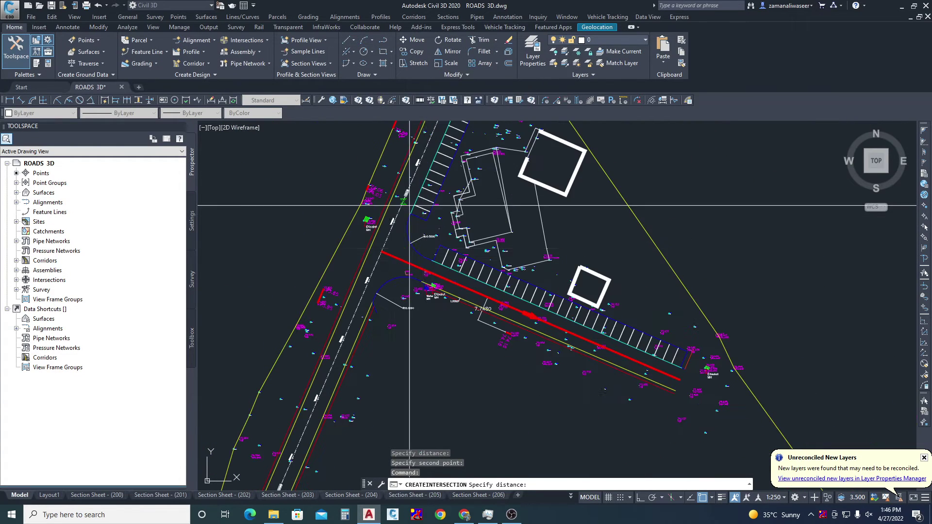
pyautogui.scroll(2, 412, 272)
pyautogui.scroll(2, 444, 245)
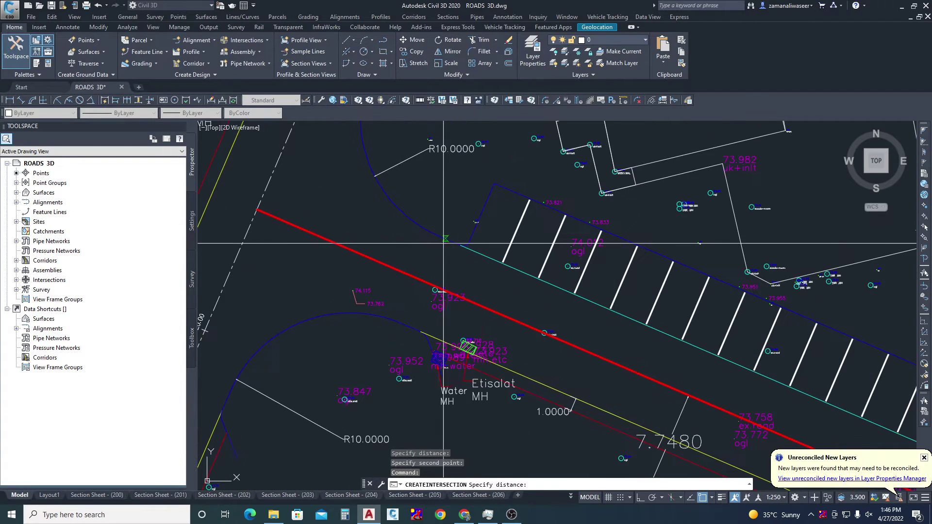
pyautogui.click(477, 252)
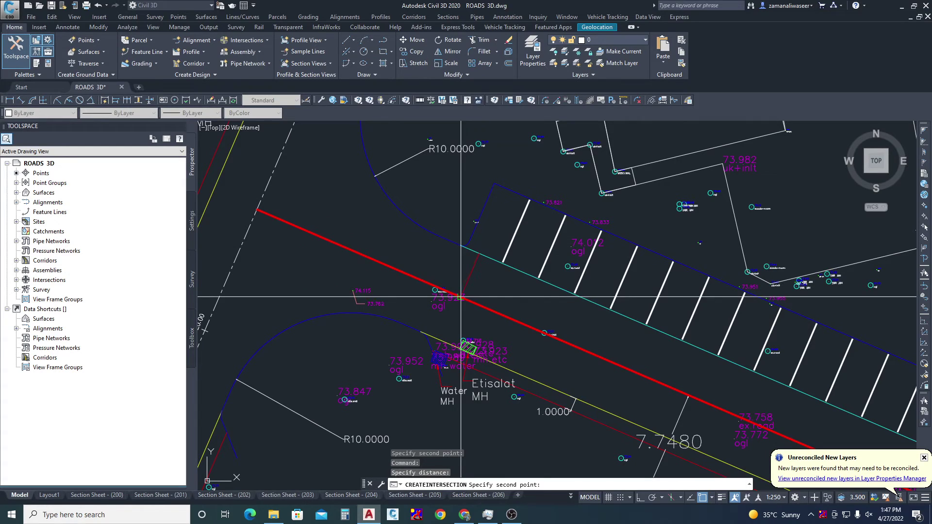
pyautogui.click(460, 297)
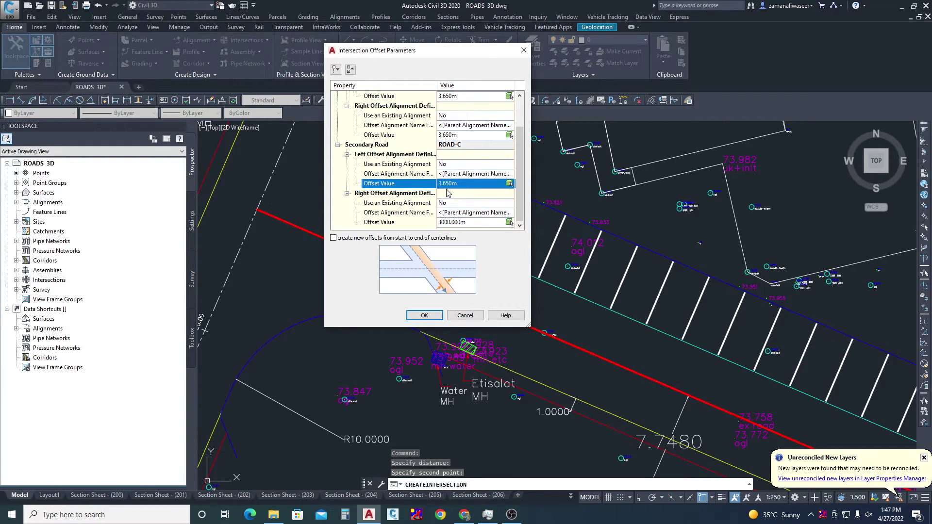
# - Set ROAD-C's right offset to 3.65 m, enable creating new offsets from start to end of centerlines, and accept the offset parameters
pyautogui.click(461, 223)
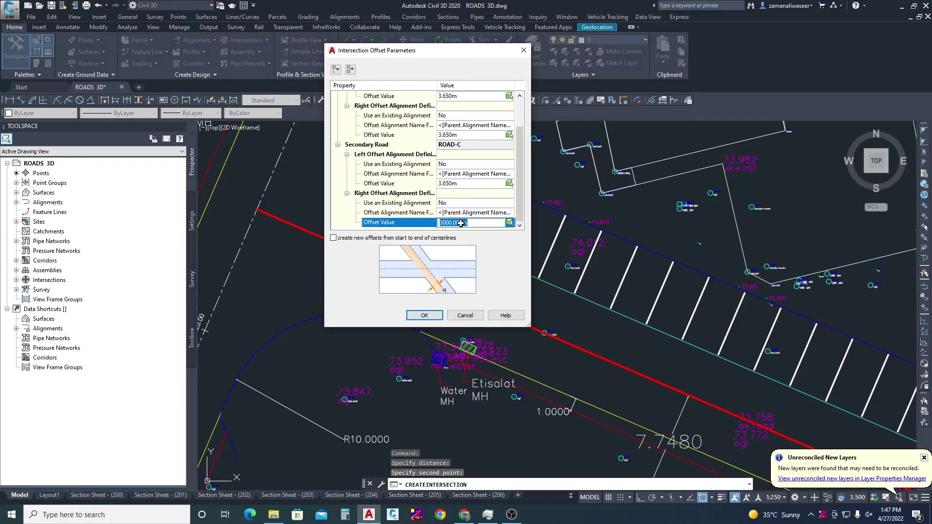
pyautogui.write('3.65')
pyautogui.click(334, 238)
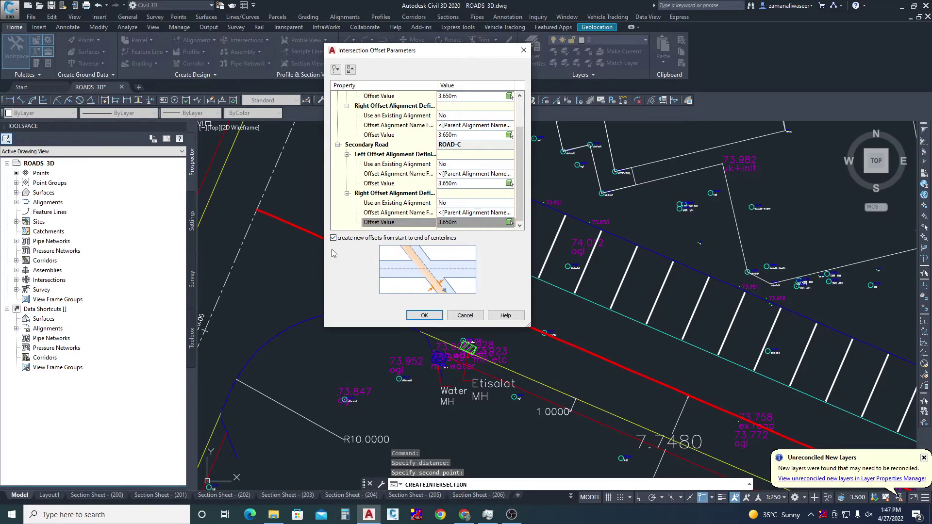
pyautogui.click(416, 316)
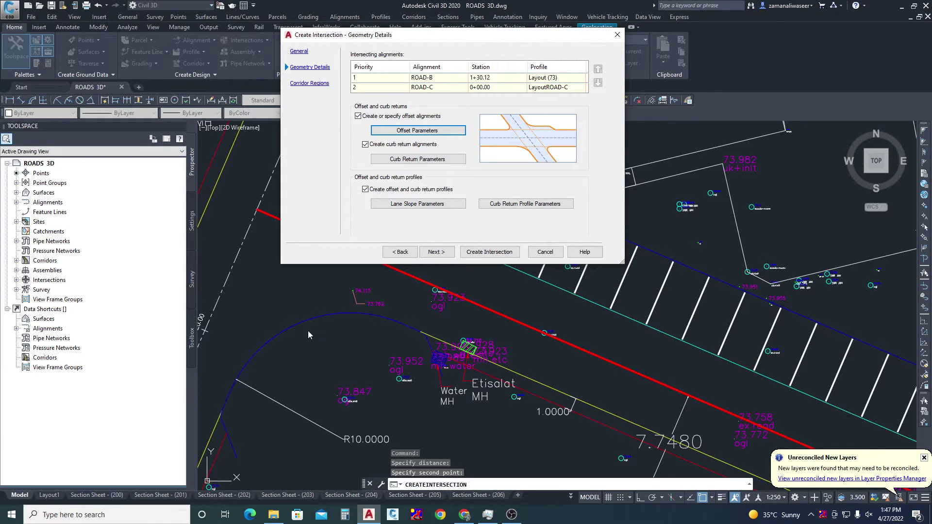
# - In the curb return parameters, set the NE quadrant's circular fillet radius to 10 m without widening the turn lanes
pyautogui.click(408, 160)
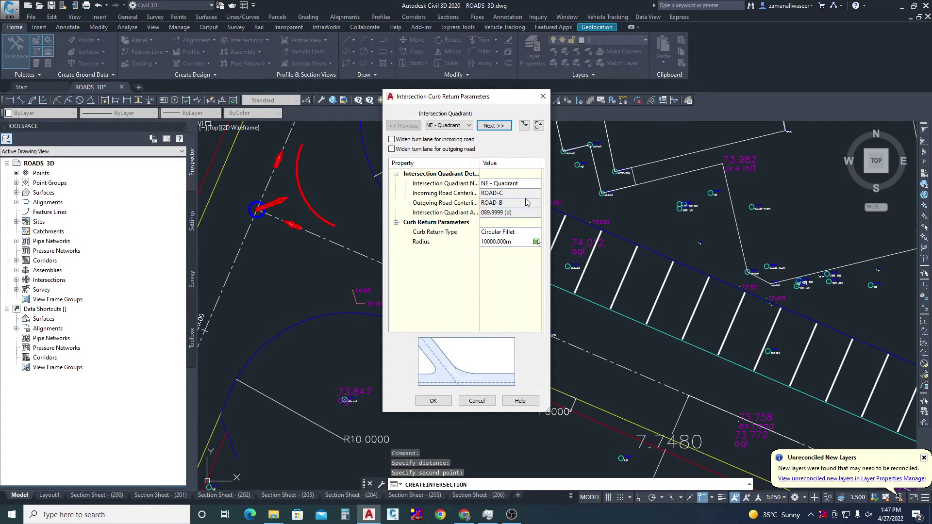
pyautogui.moveTo(503, 101); pyautogui.dragTo(632, 47)
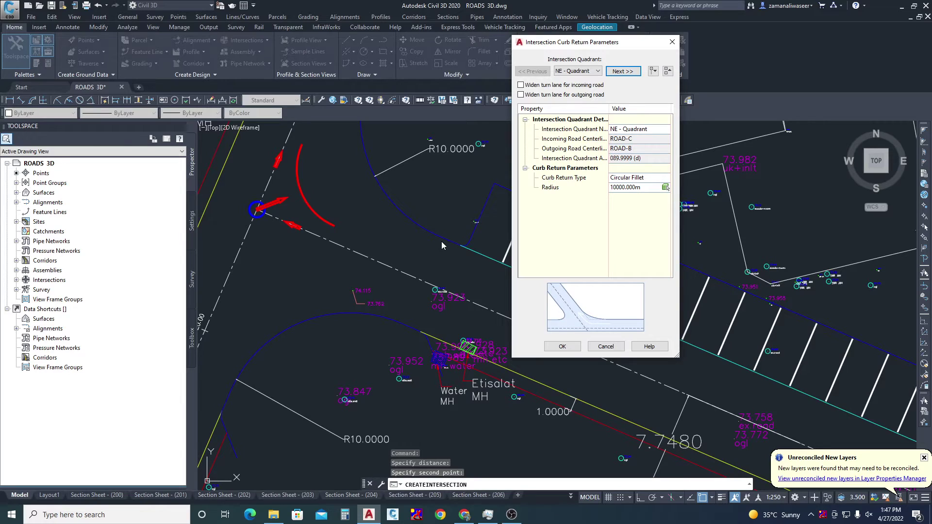
pyautogui.click(522, 85)
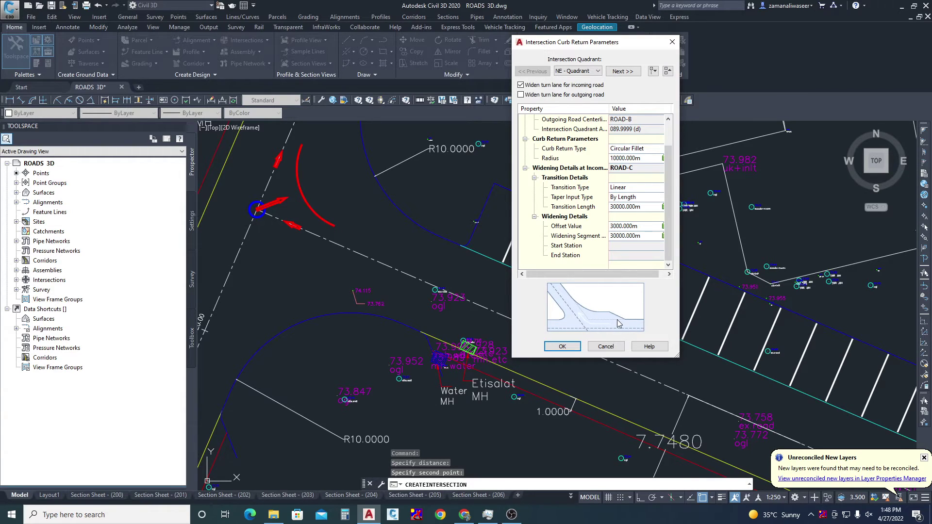
pyautogui.click(522, 85)
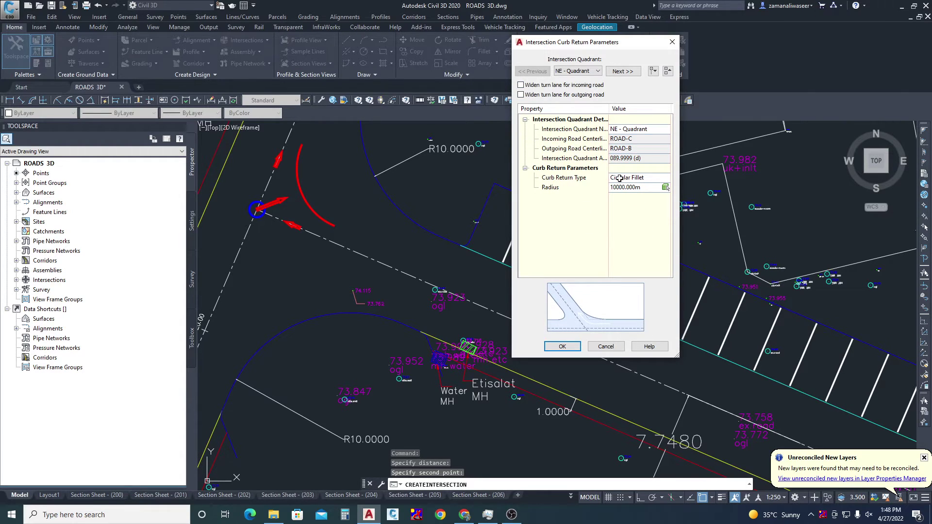
pyautogui.click(638, 188)
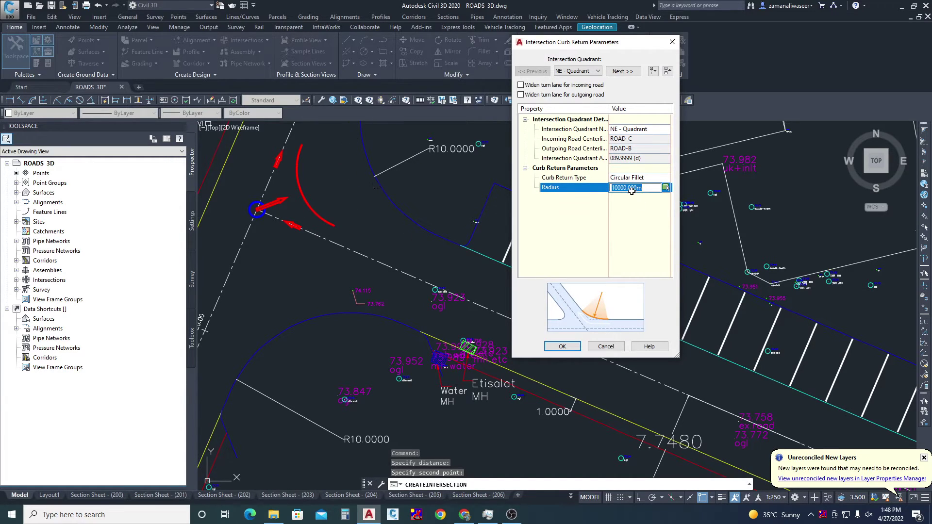
pyautogui.write('10')
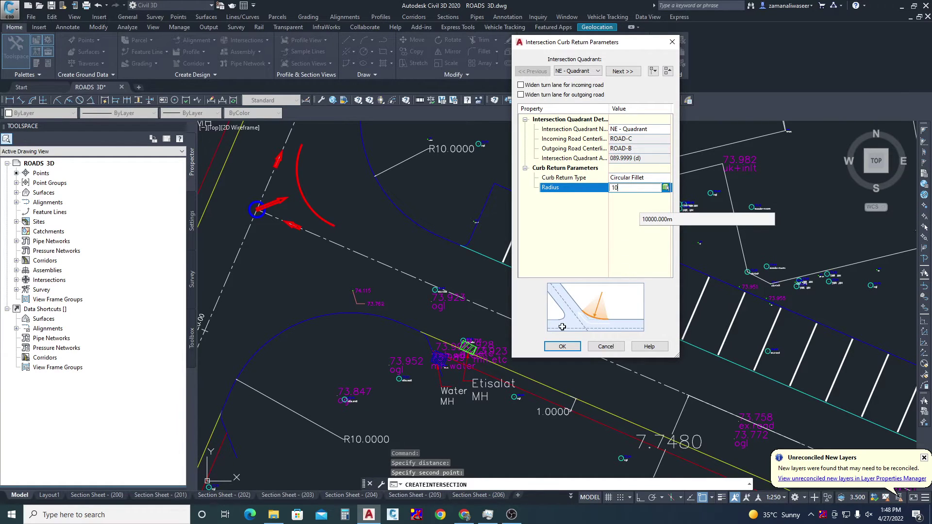
# - Set the SE quadrant's curb return radius to 10 m and accept the curb return parameters
pyautogui.click(628, 71)
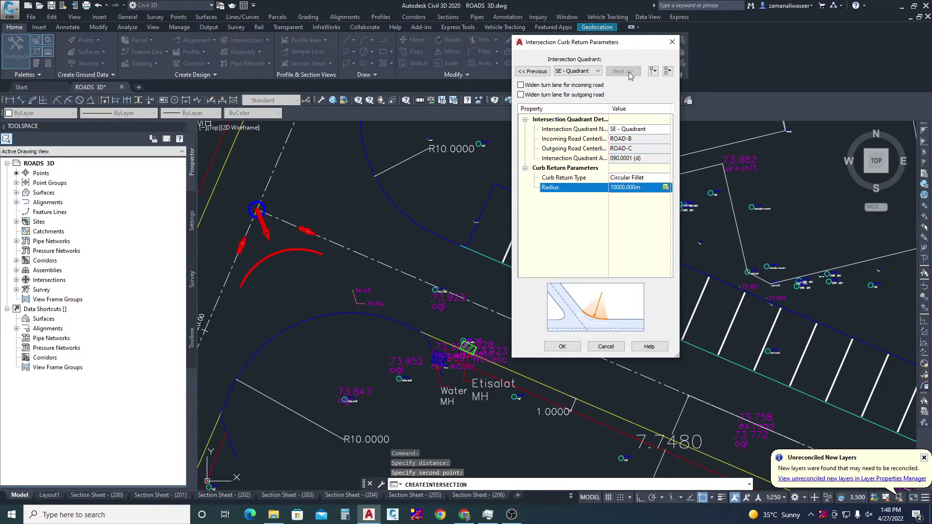
pyautogui.click(632, 187)
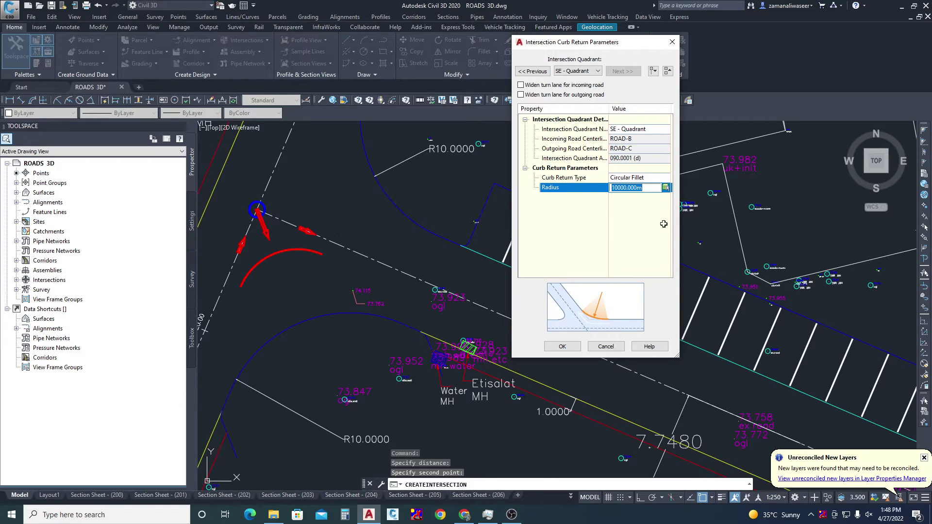
pyautogui.write('10')
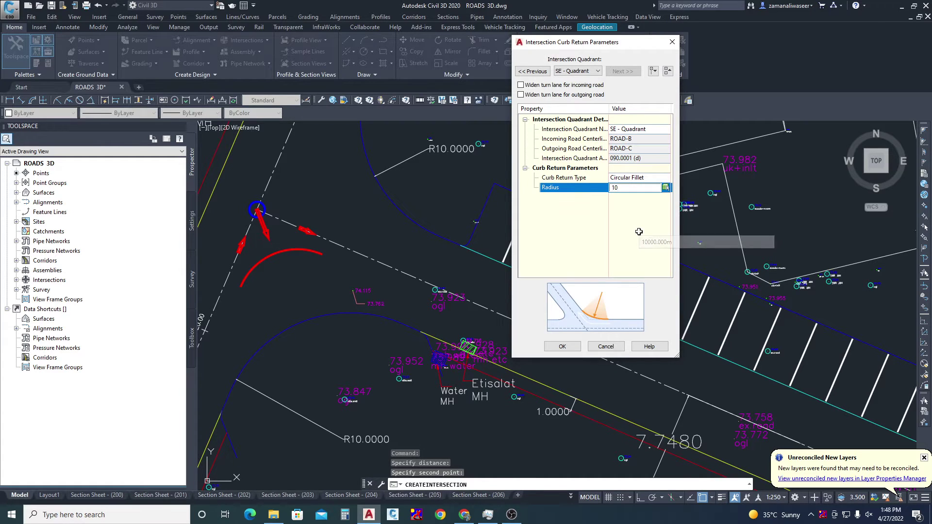
pyautogui.click(558, 347)
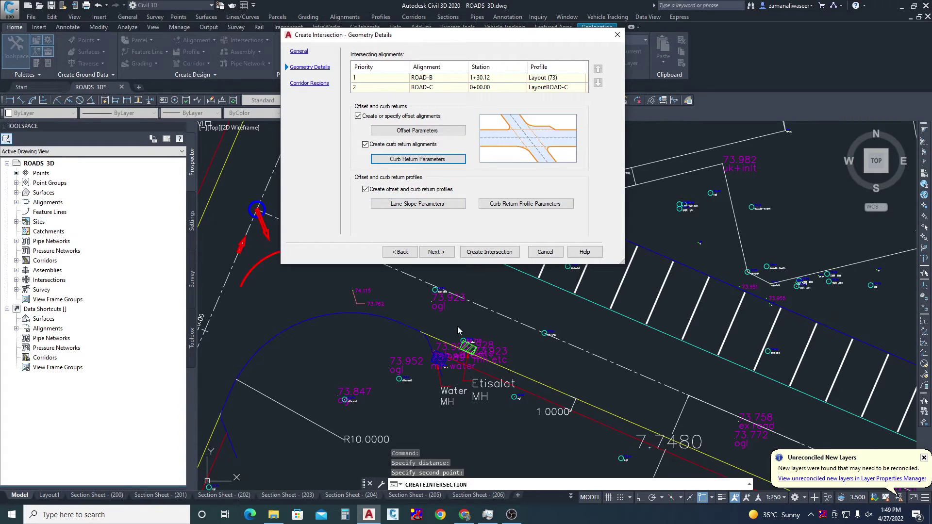
# - In the lane slope parameters, keep ROAD-B's left edge cross fall at -2% and set its right edge cross fall to 2%
pyautogui.click(414, 206)
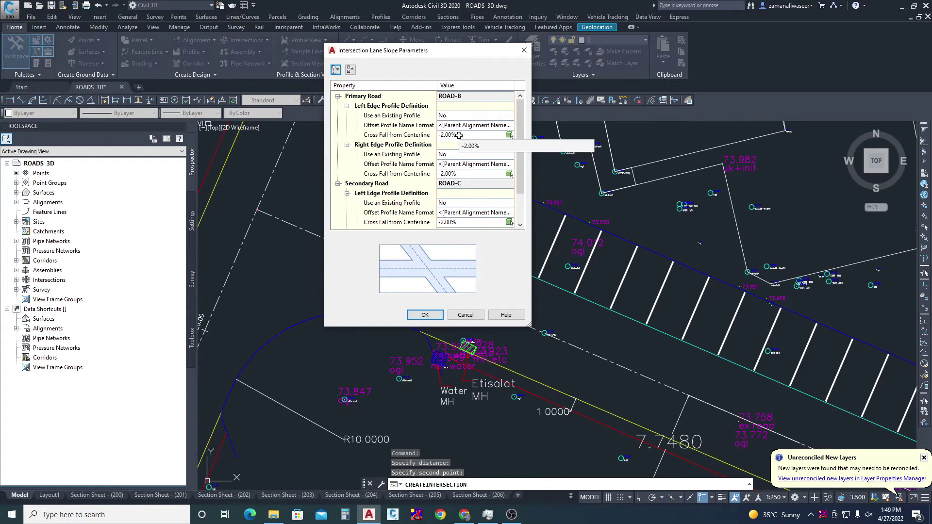
pyautogui.click(459, 136)
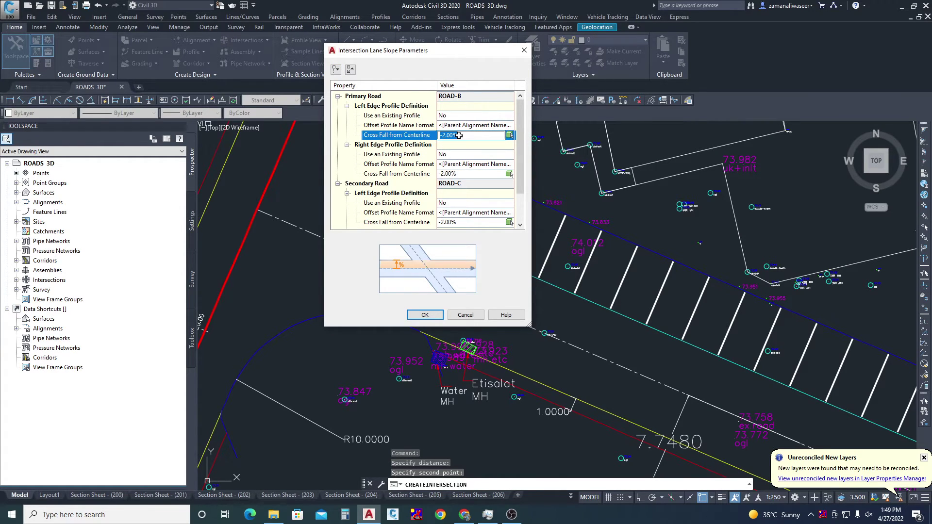
pyautogui.click(462, 173)
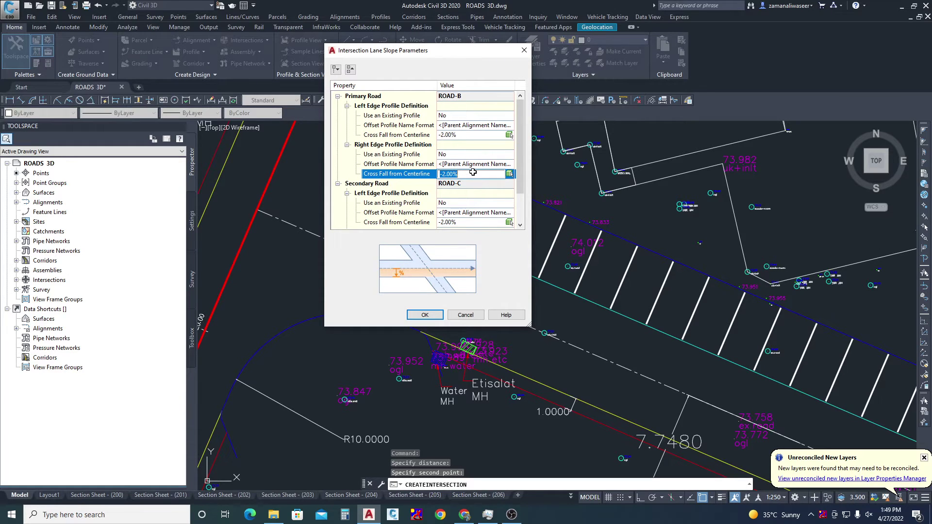
pyautogui.write('2')
# - Keep ROAD-C's left edge cross fall at -2%, set its right edge cross fall to 2%, and accept the lane slope parameters
pyautogui.click(462, 222)
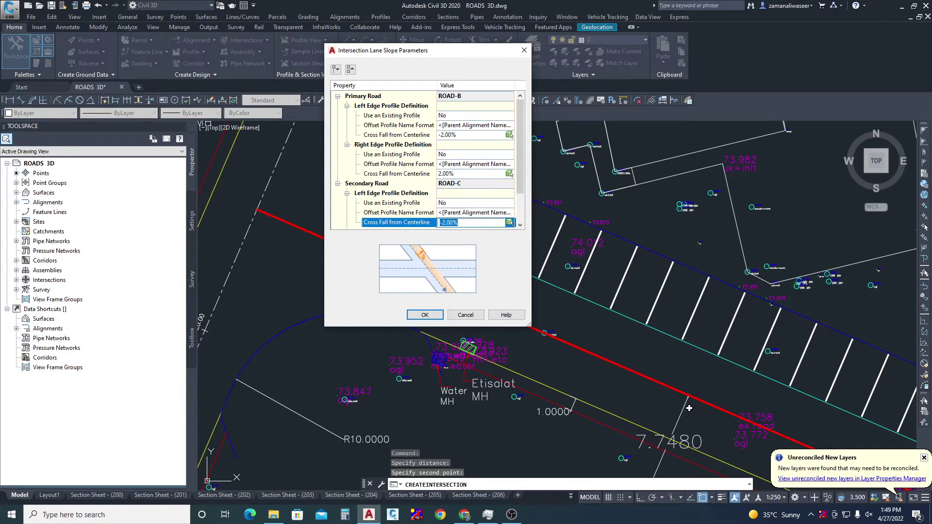
pyautogui.scroll(-2, 462, 218)
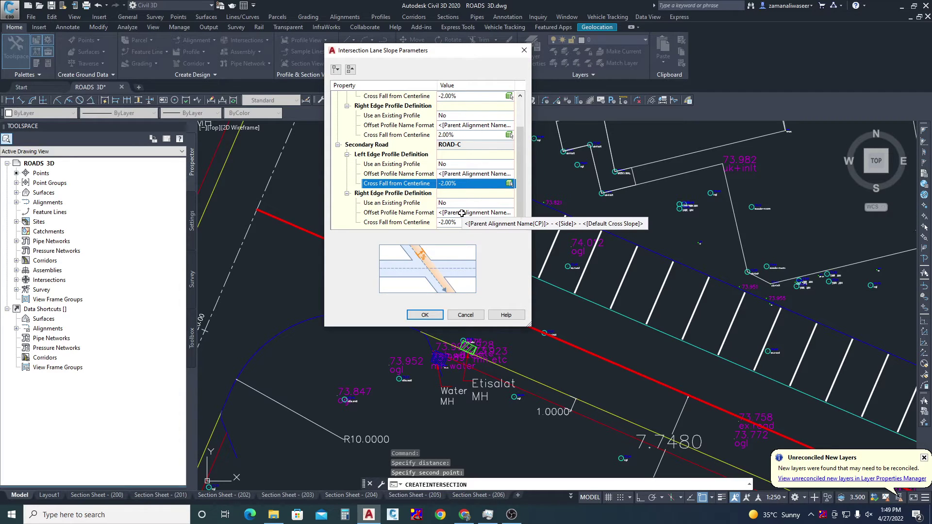
pyautogui.click(463, 221)
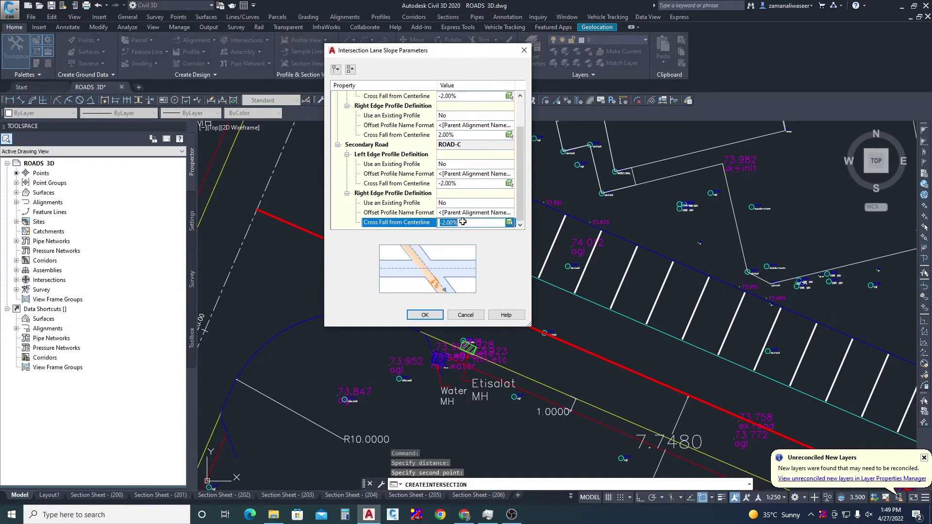
pyautogui.write('2')
pyautogui.press('Return')
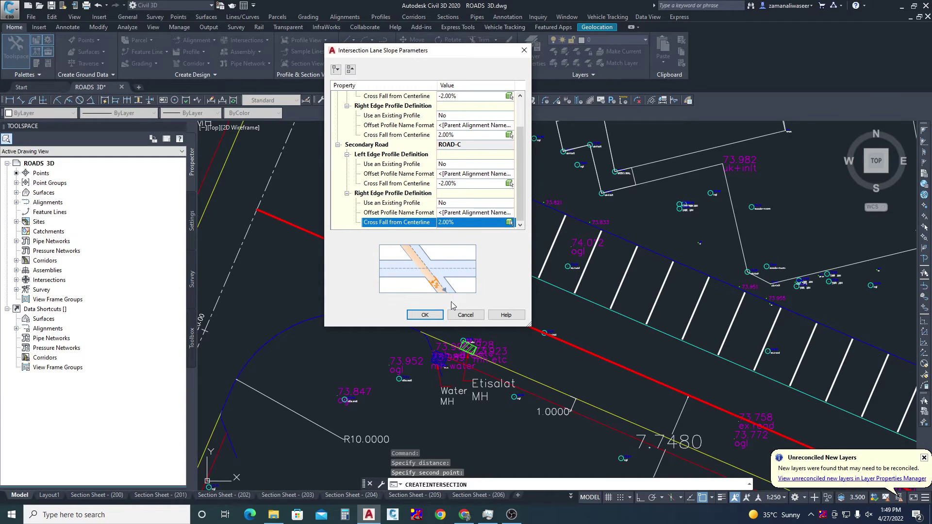
pyautogui.click(427, 313)
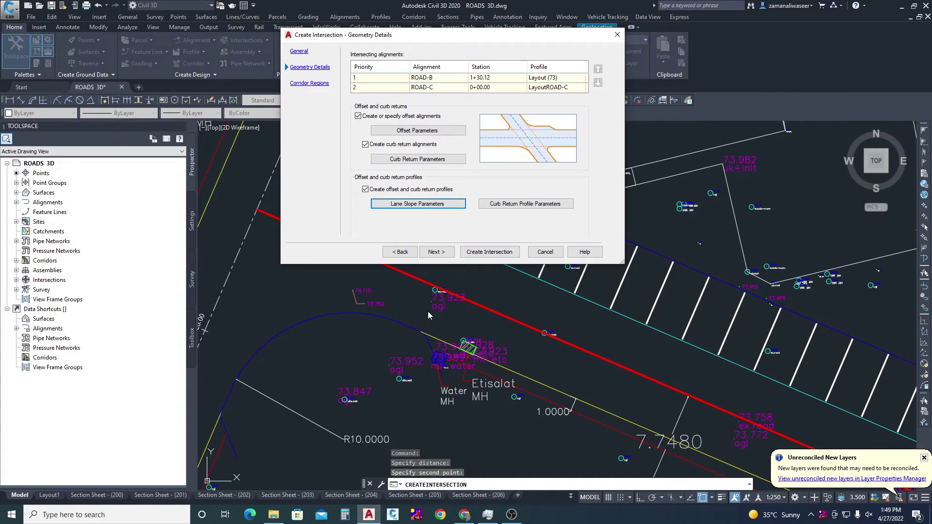
# - In the curb return profile parameters, set both NE quadrant extension lengths, along the incoming and outgoing lanes, to 3 m
pyautogui.click(515, 209)
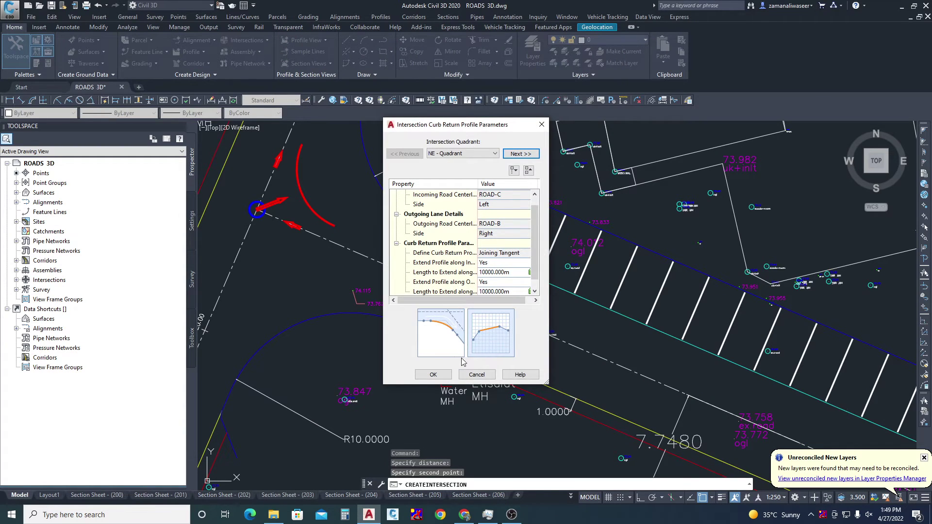
pyautogui.moveTo(469, 127); pyautogui.dragTo(488, 57)
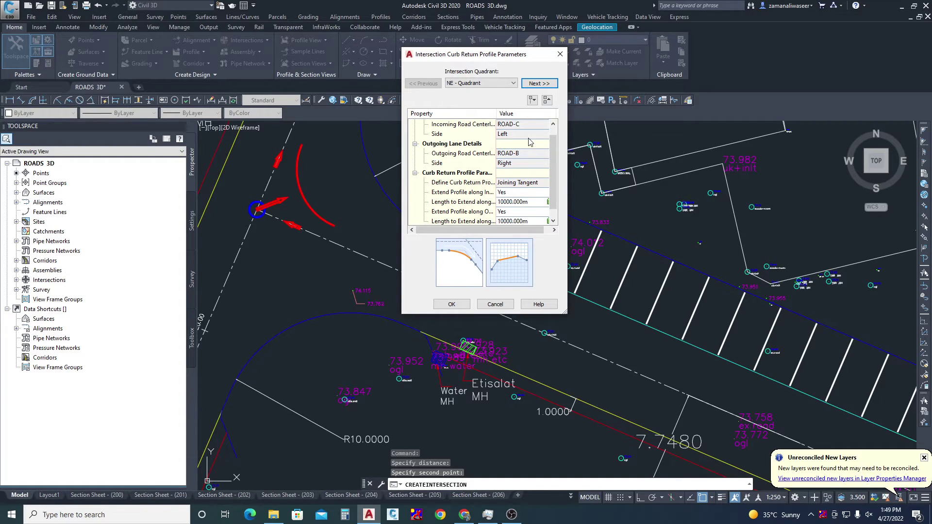
pyautogui.scroll(-1, 525, 187)
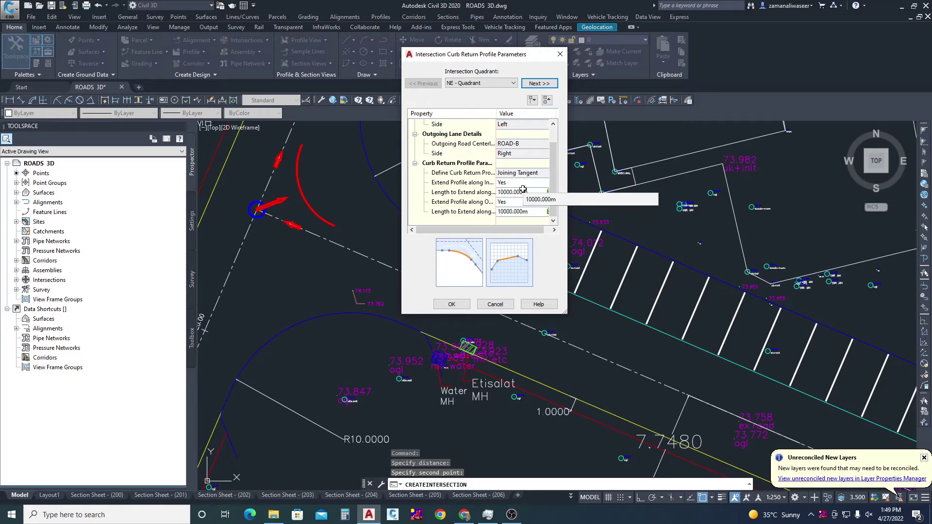
pyautogui.click(522, 193)
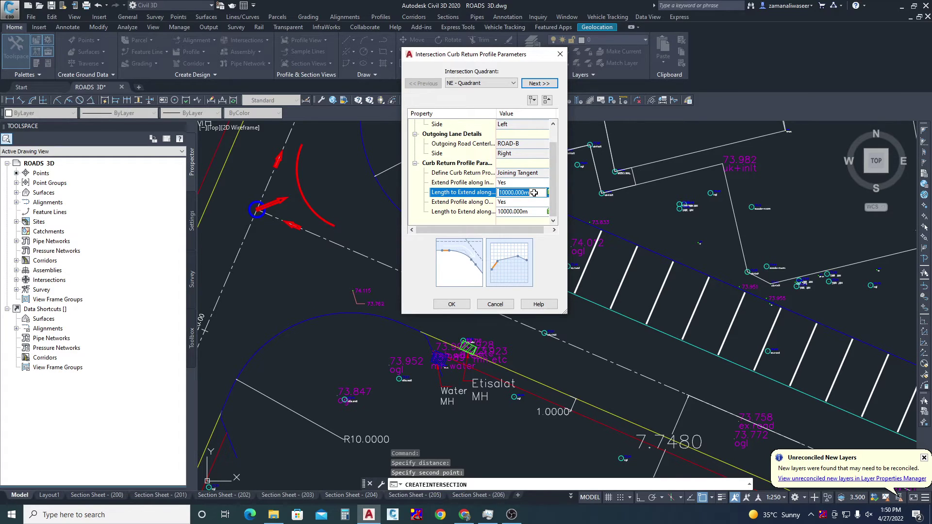
pyautogui.write('3')
pyautogui.click(515, 211)
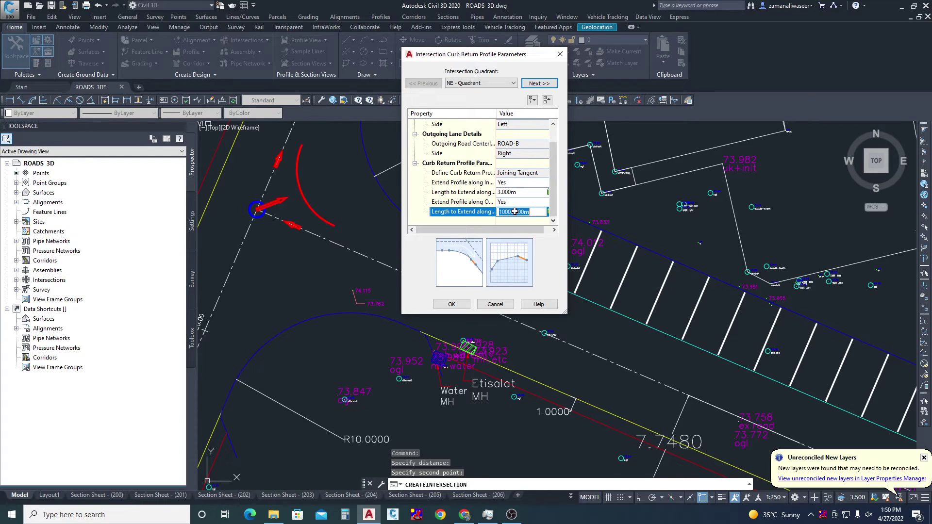
pyautogui.write('3')
pyautogui.press('Return')
# - Set the SE quadrant's incoming and outgoing profile extension lengths to 3 m and accept the curb return profile parameters
pyautogui.click(541, 83)
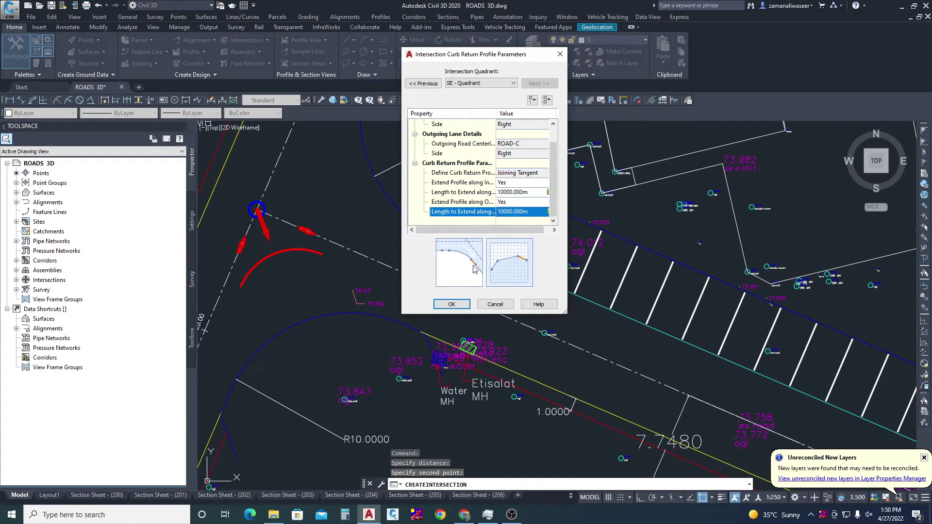
pyautogui.click(517, 193)
pyautogui.write('3')
pyautogui.click(519, 211)
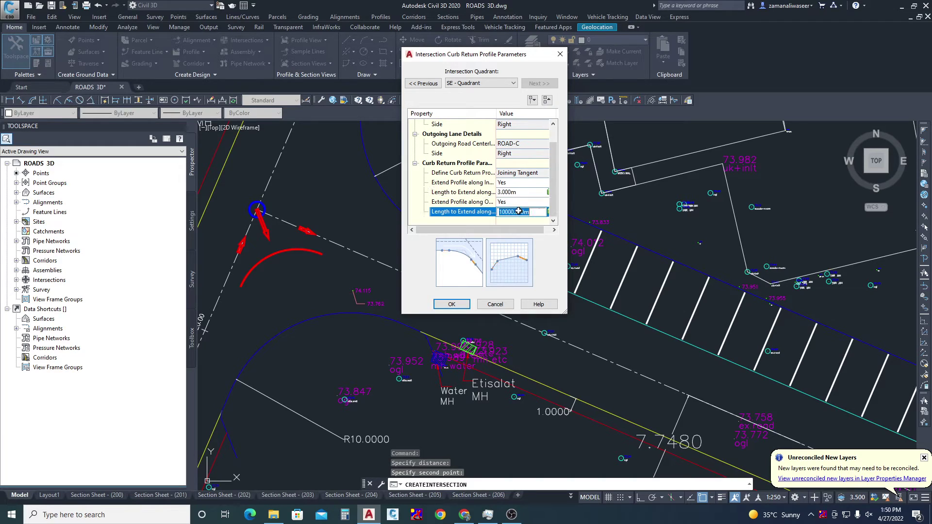
pyautogui.write('3')
pyautogui.click(453, 304)
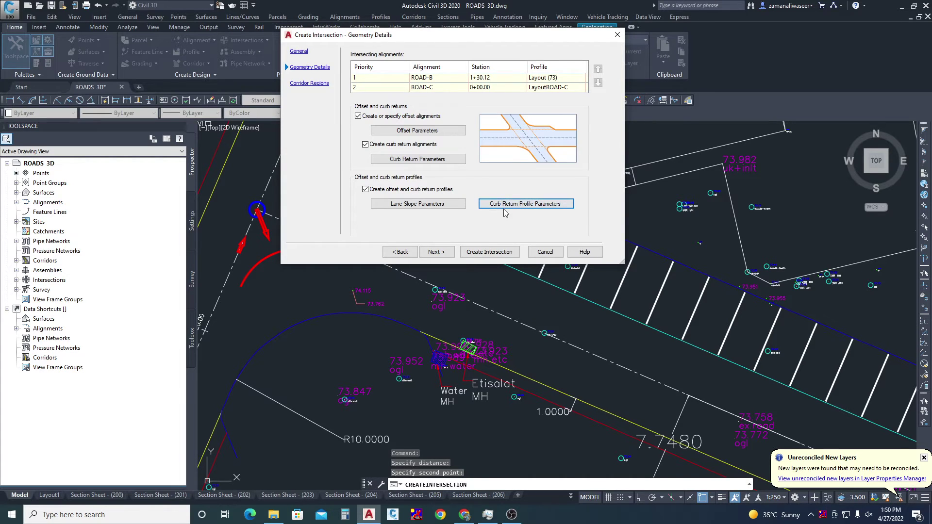
# - Review the corridor region assemblies, keep a new corridor with OGL as the daylight surface, and create the intersection
pyautogui.click(432, 253)
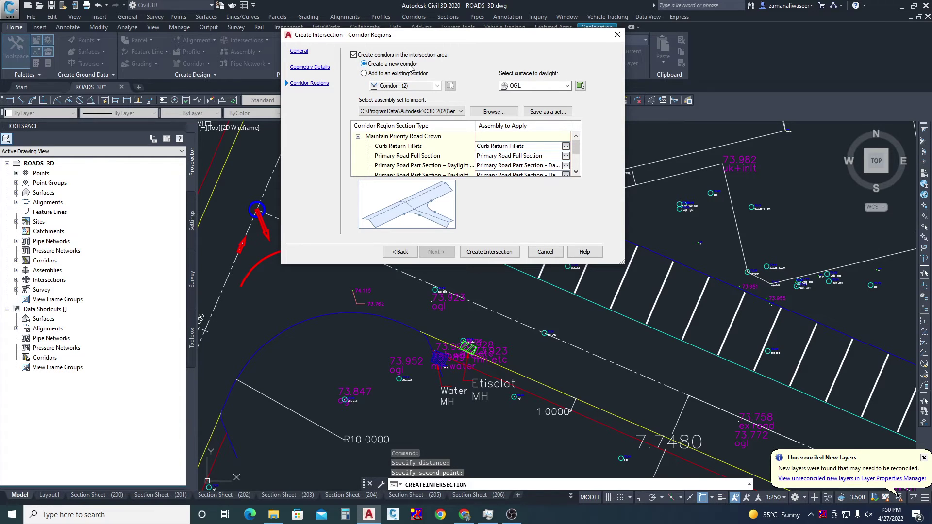
pyautogui.click(535, 88)
pyautogui.click(534, 87)
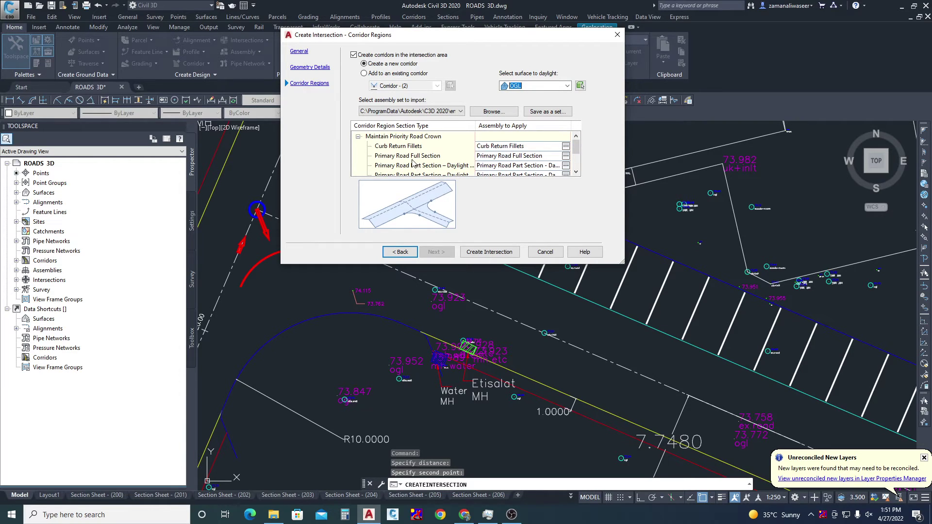
pyautogui.scroll(-2, 444, 159)
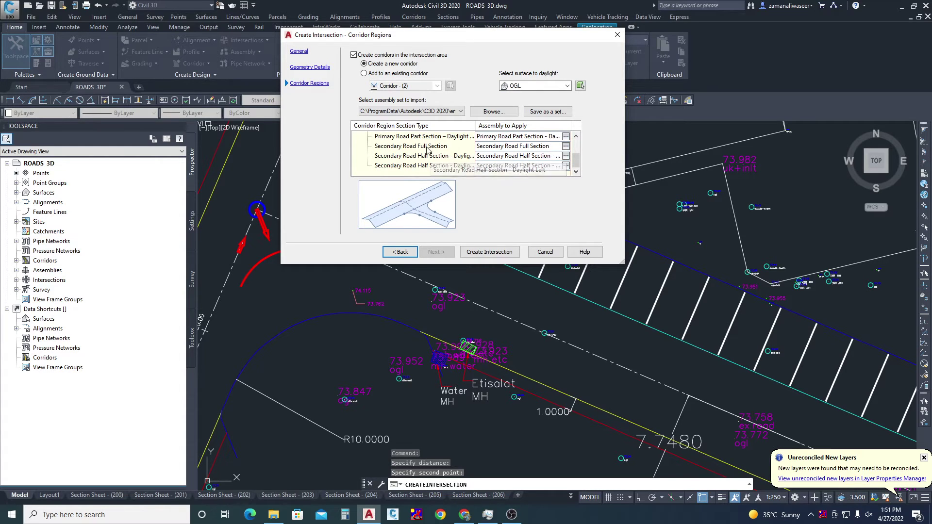
pyautogui.scroll(3, 505, 163)
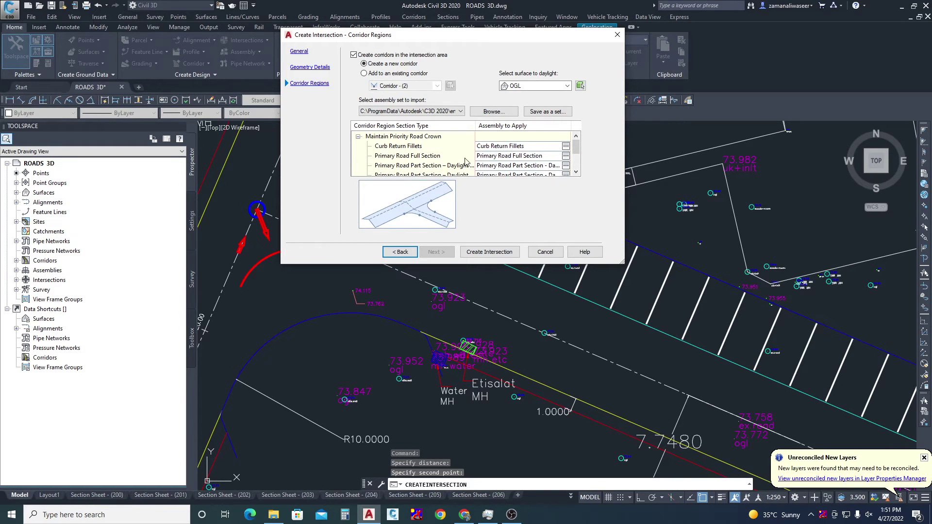
pyautogui.scroll(-1, 424, 160)
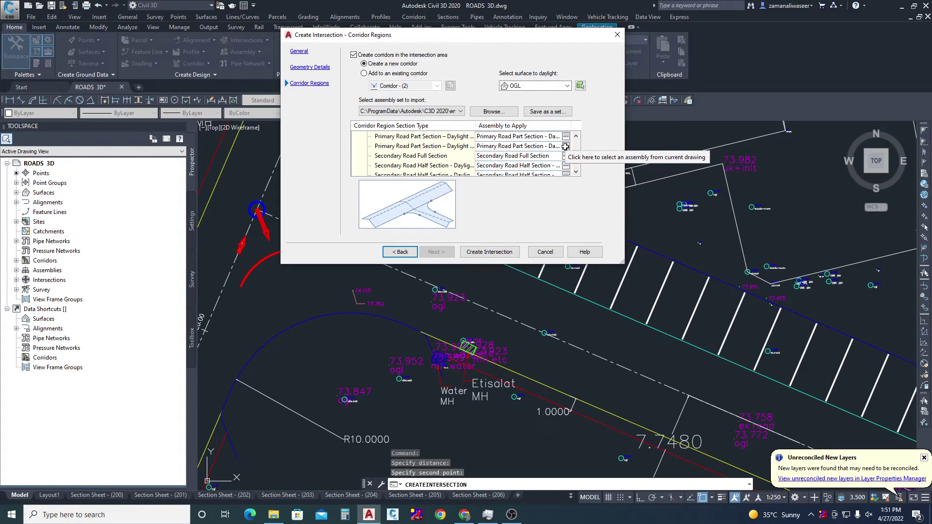
pyautogui.scroll(-1, 428, 168)
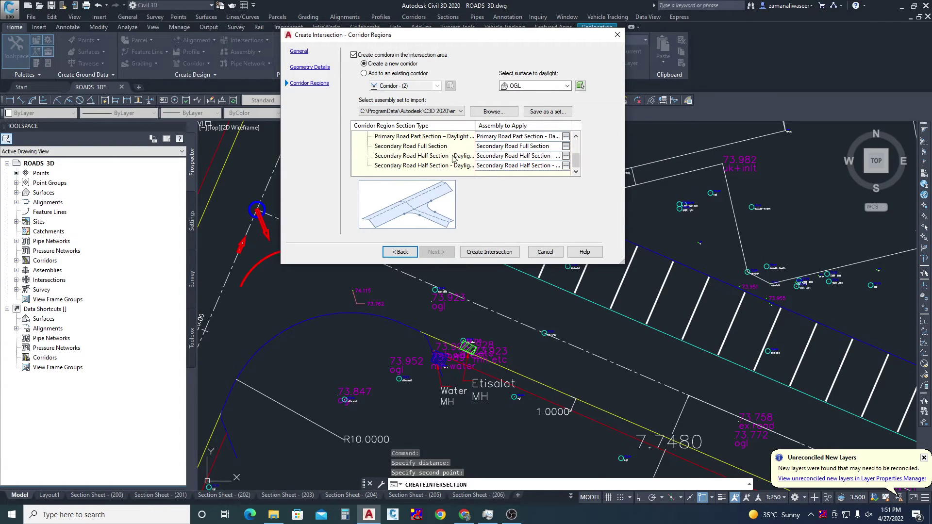
pyautogui.click(481, 254)
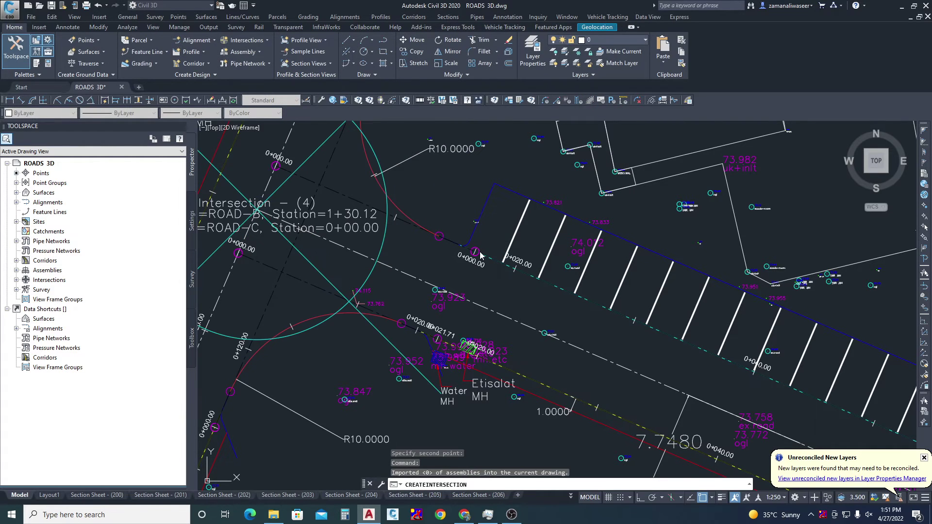
# - Select the new intersection corridor and examine its regions along ROAD-B, ROAD-C and the two curb returns
pyautogui.scroll(-4, 558, 242)
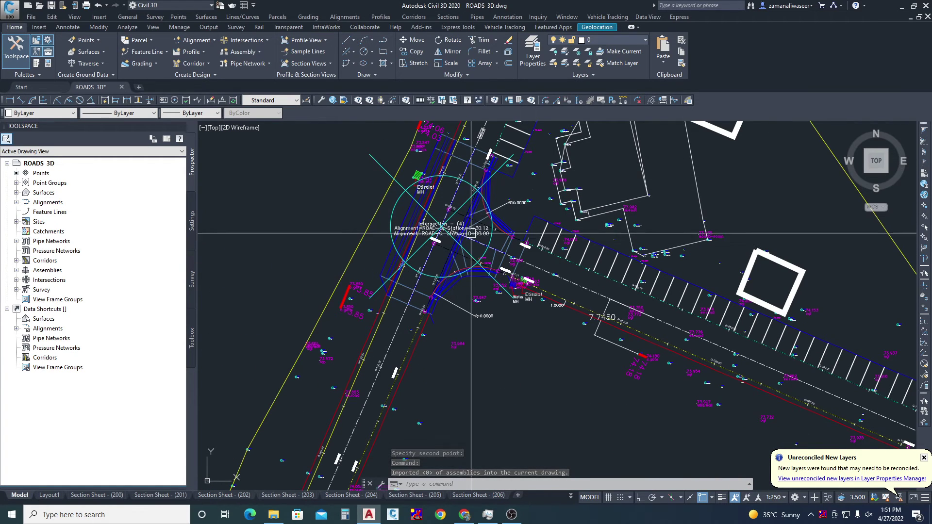
pyautogui.scroll(2, 479, 209)
pyautogui.click(500, 187)
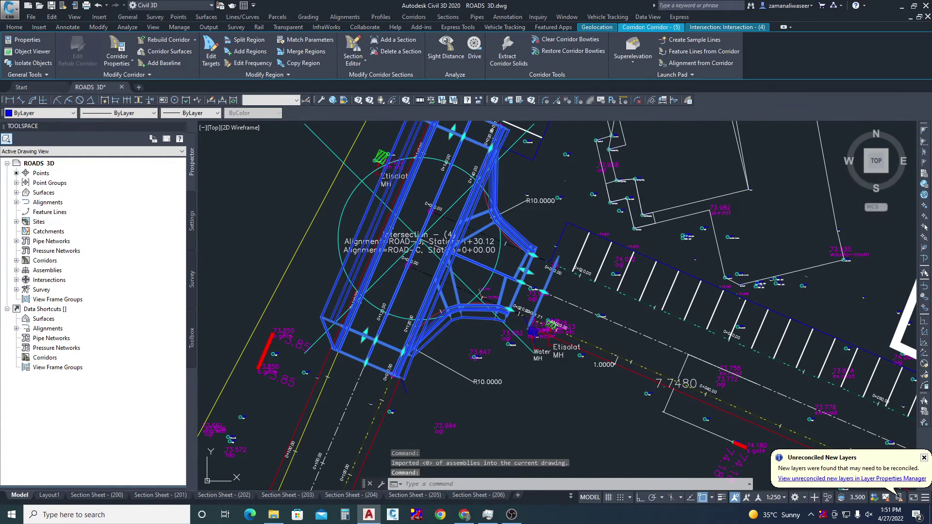
pyautogui.moveTo(492, 367); pyautogui.dragTo(557, 369, button='middle')
pyautogui.doubleClick(562, 183)
pyautogui.scroll(-3, 464, 271)
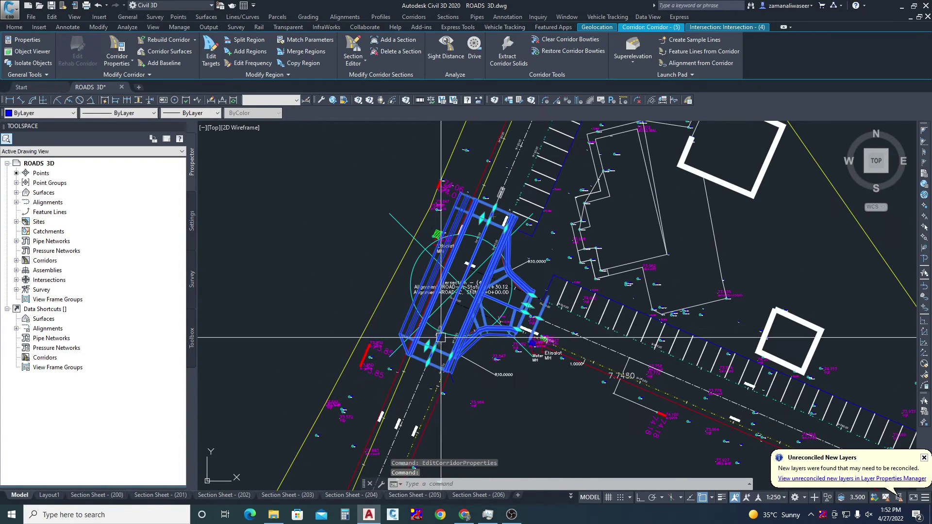
pyautogui.scroll(4, 452, 302)
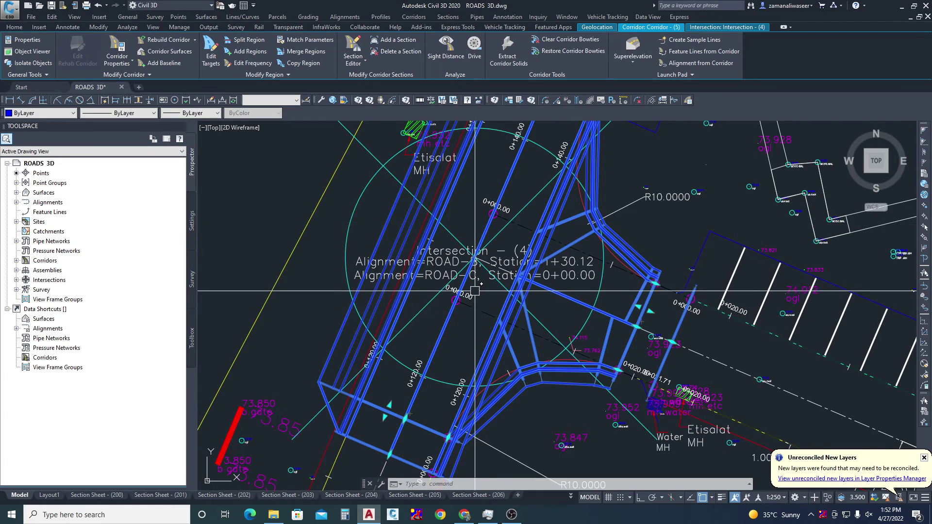
pyautogui.scroll(-2, 488, 287)
pyautogui.moveTo(548, 342)
pyautogui.mouseDown(button='middle')
pyautogui.moveTo(506, 339)
pyautogui.moveTo(540, 359)
pyautogui.mouseUp(button='middle')
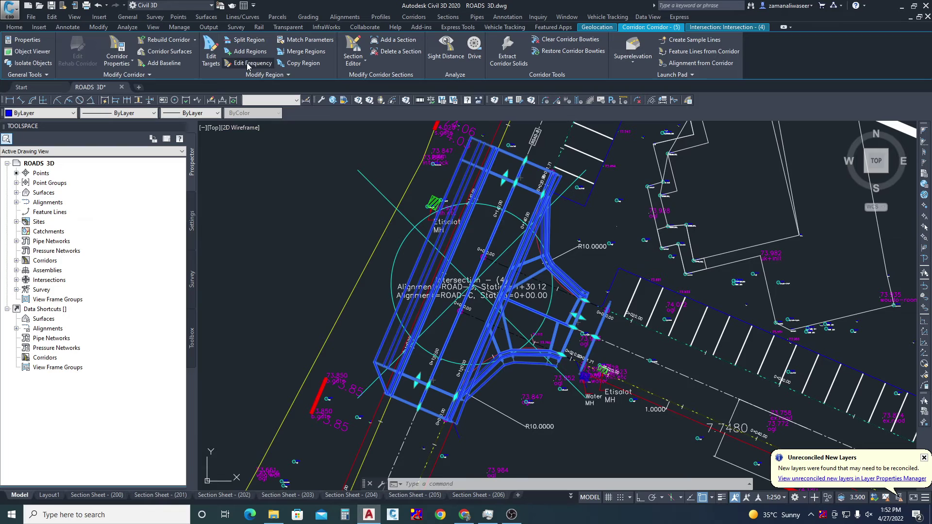
# - Edit the assembly frequency of the corridor's ROAD-B region through the intersection, setting along tangents and the curve increment to 5 m
pyautogui.click(254, 67)
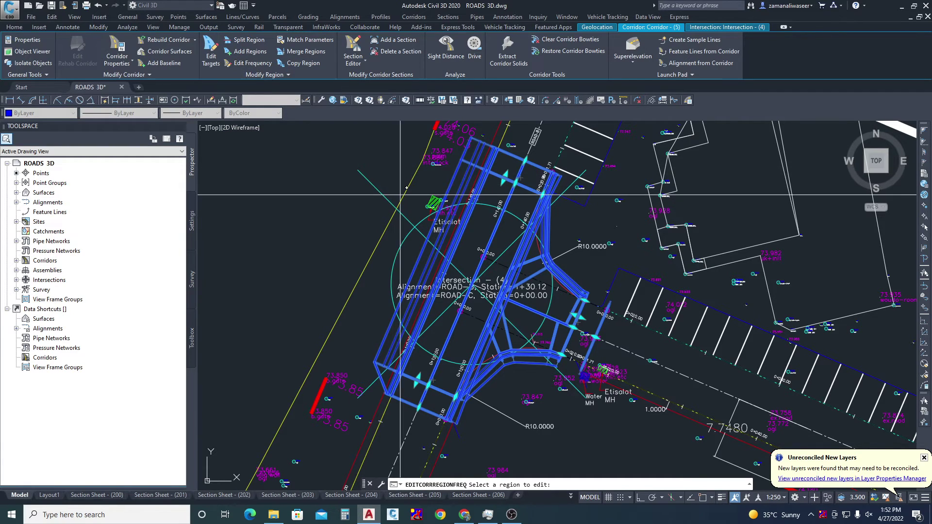
pyautogui.click(499, 194)
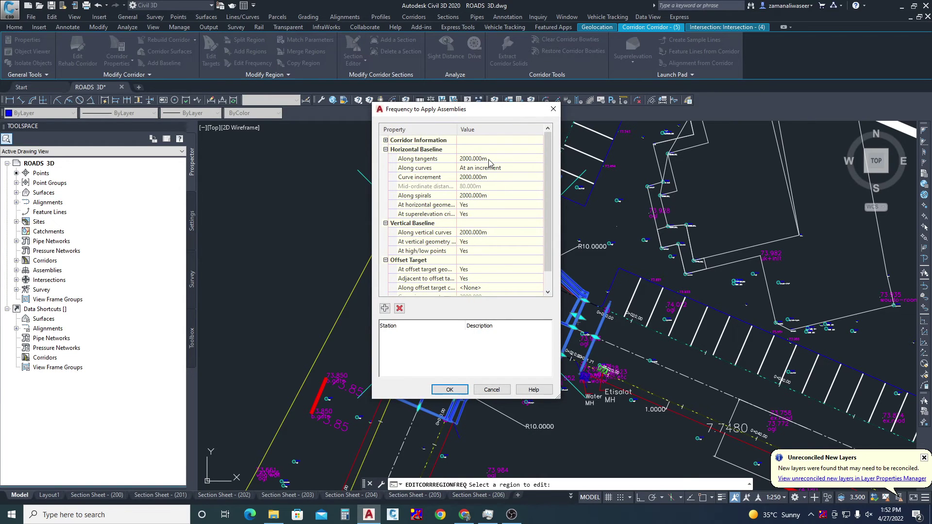
pyautogui.moveTo(461, 111); pyautogui.dragTo(695, 130)
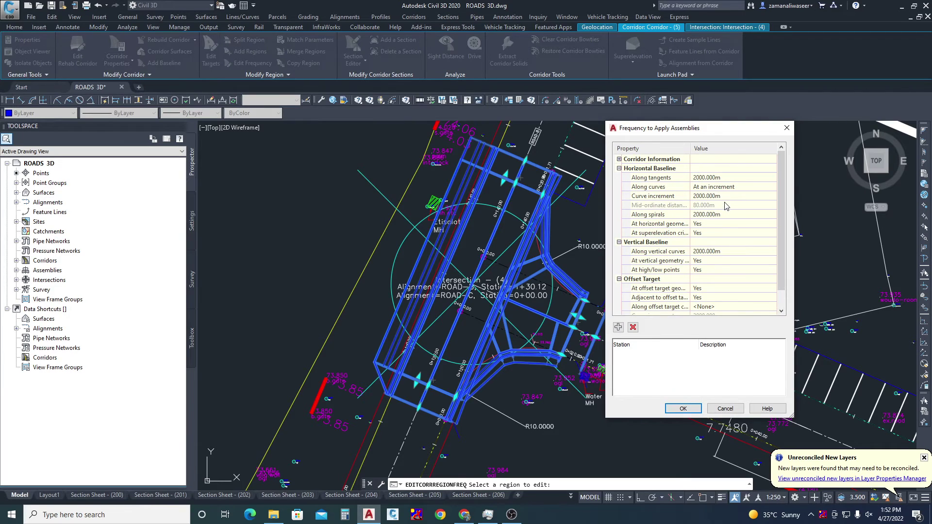
pyautogui.click(720, 178)
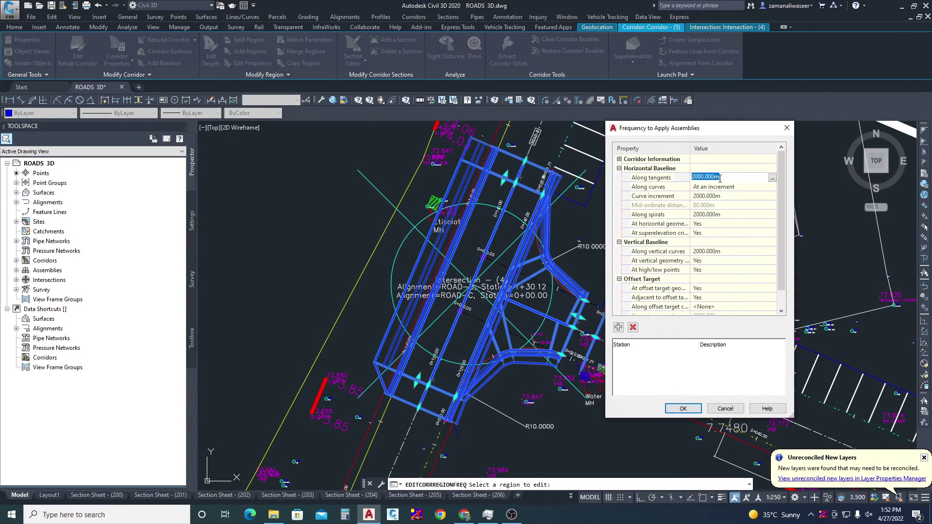
pyautogui.write('5')
pyautogui.press('Return')
pyautogui.click(715, 197)
pyautogui.write('5')
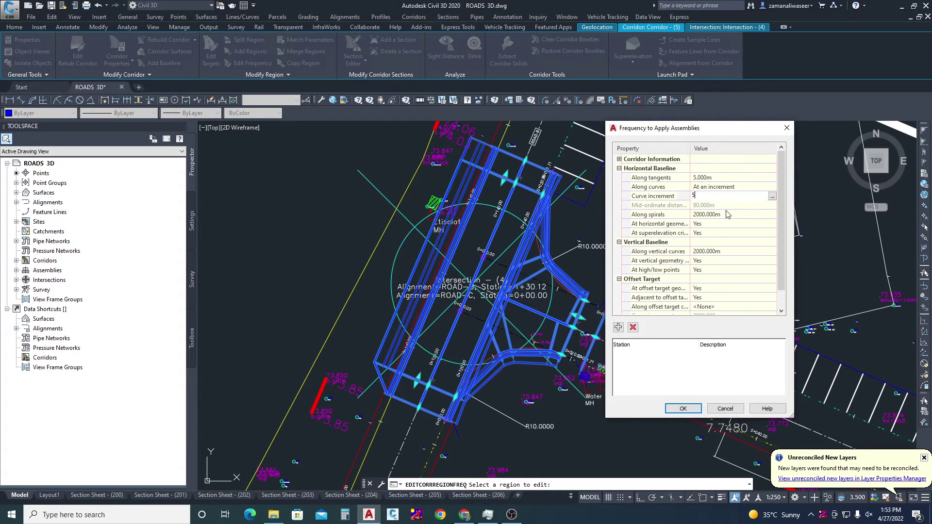
pyautogui.press('Return')
# - Set the ROAD-B region's frequency along spirals and along vertical curves to 5 m and apply it
pyautogui.click(710, 215)
pyautogui.write('5')
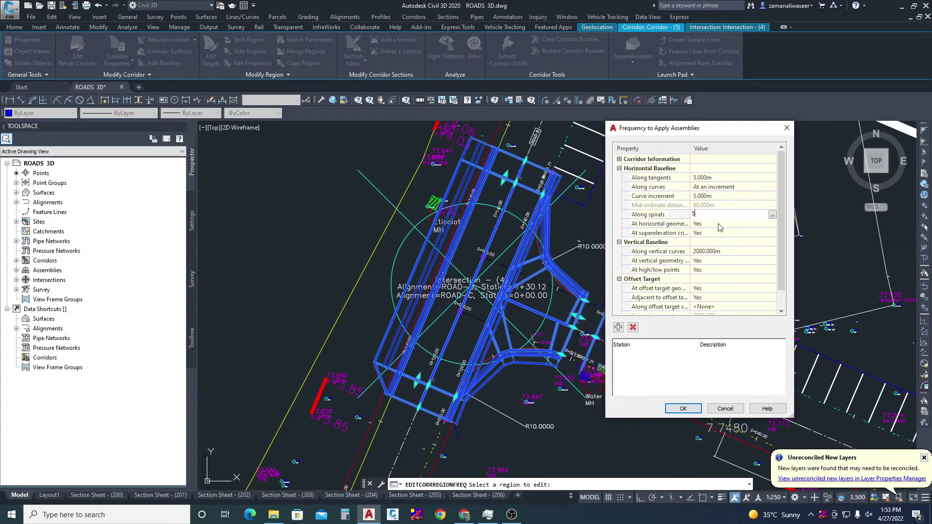
pyautogui.press('Return')
pyautogui.click(713, 252)
pyautogui.write('5')
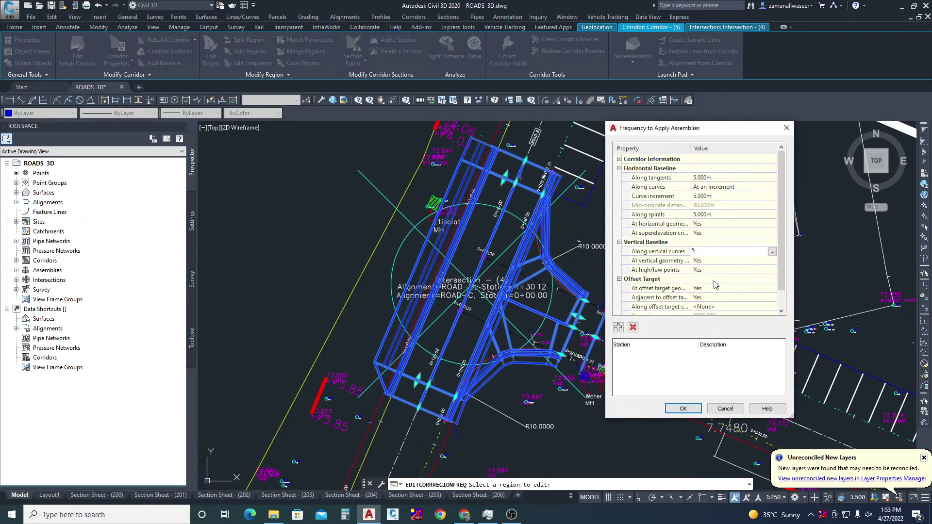
pyautogui.press('Return')
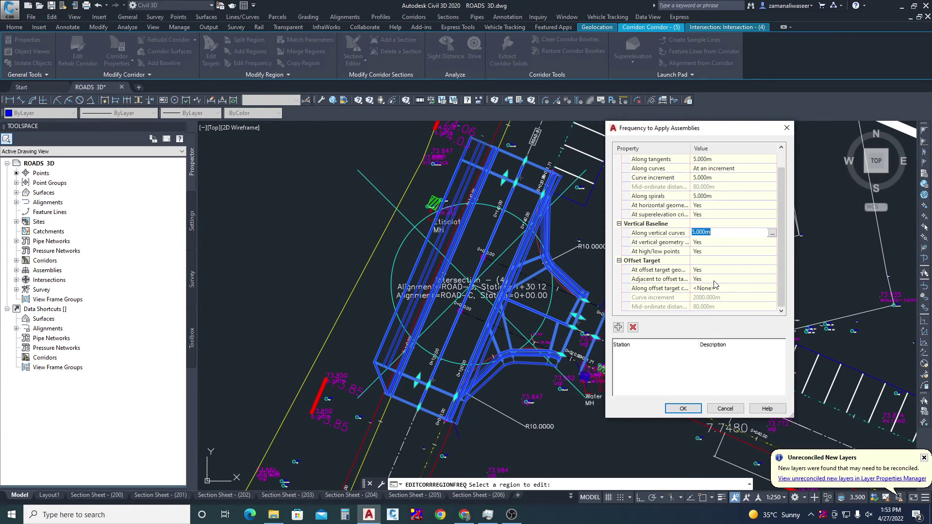
pyautogui.click(684, 409)
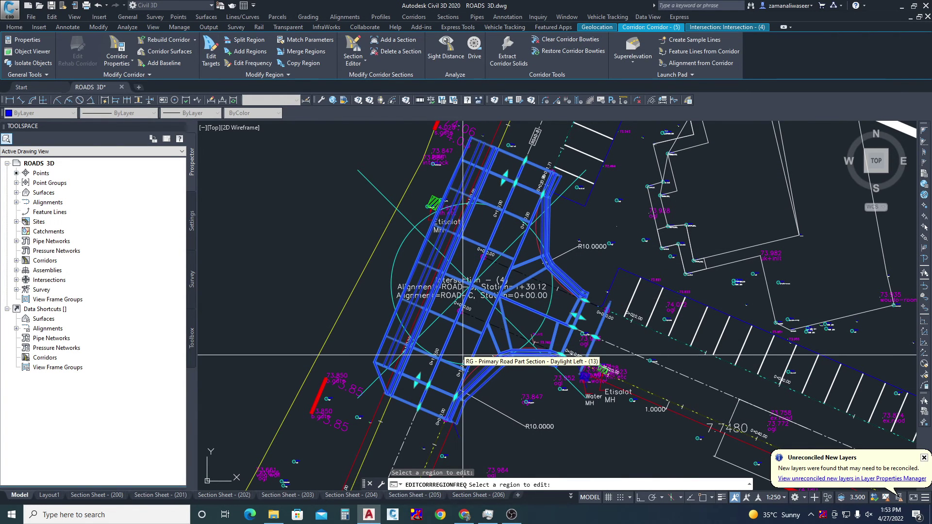
# - For the southeast curb return region, set the assembly frequency along tangents and the curve increment to 1 m
pyautogui.click(514, 336)
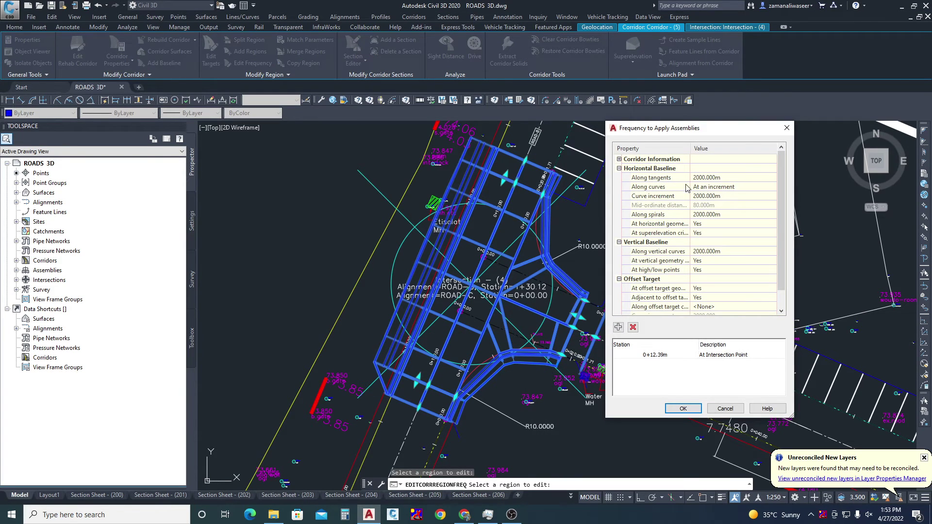
pyautogui.click(713, 177)
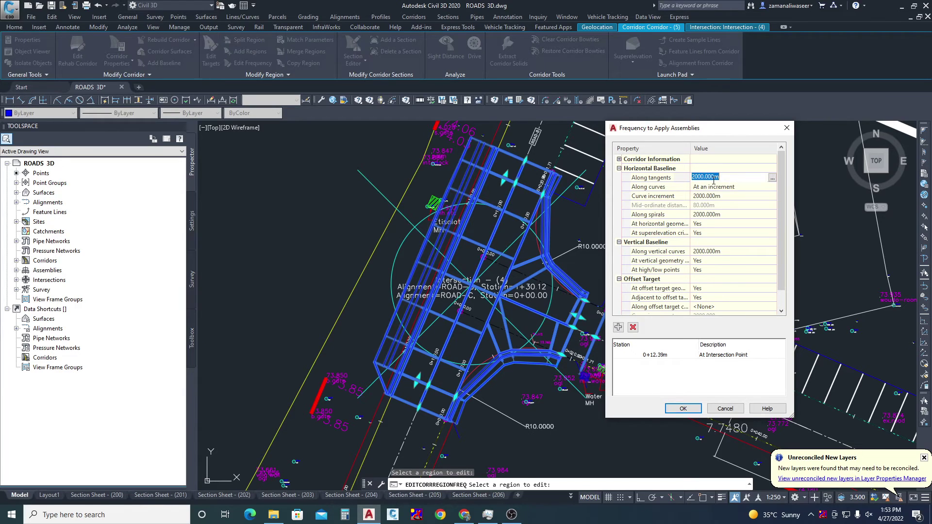
pyautogui.write('1')
pyautogui.press('Return')
pyautogui.click(713, 196)
pyautogui.write('1')
pyautogui.press('Return')
# - Set the southeast curb return's frequency along spirals and vertical curves to 1 m, apply it and check the assembly spacing
pyautogui.click(715, 214)
pyautogui.write('1')
pyautogui.press('Return')
pyautogui.click(708, 252)
pyautogui.write('1')
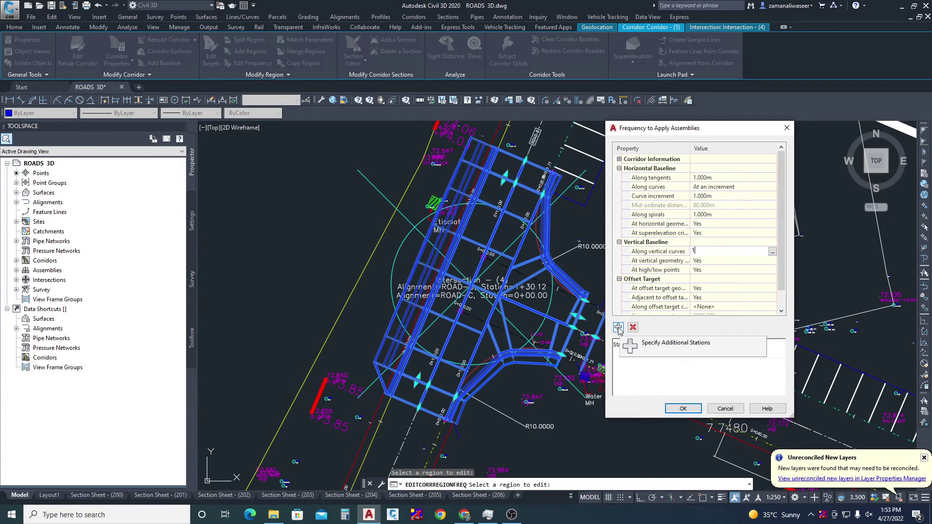
pyautogui.click(684, 409)
pyautogui.scroll(10, 626, 383)
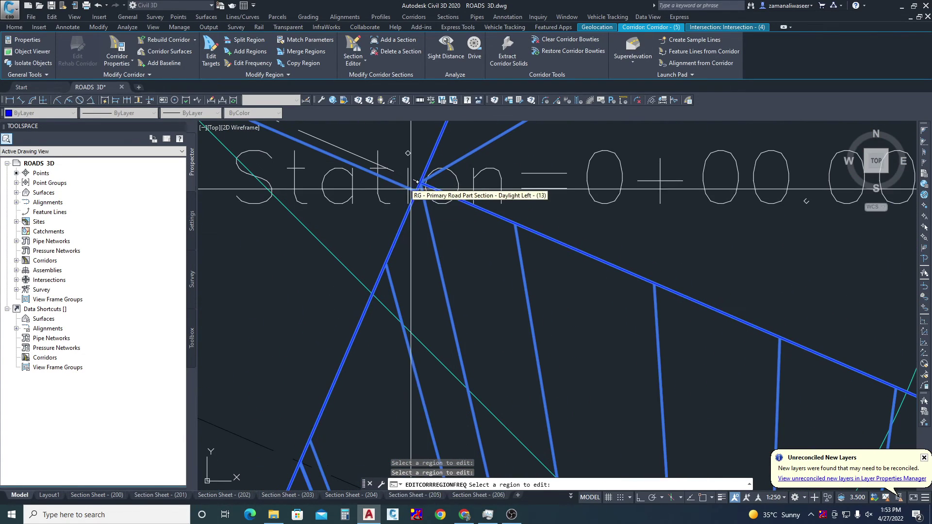
pyautogui.scroll(-5, 465, 214)
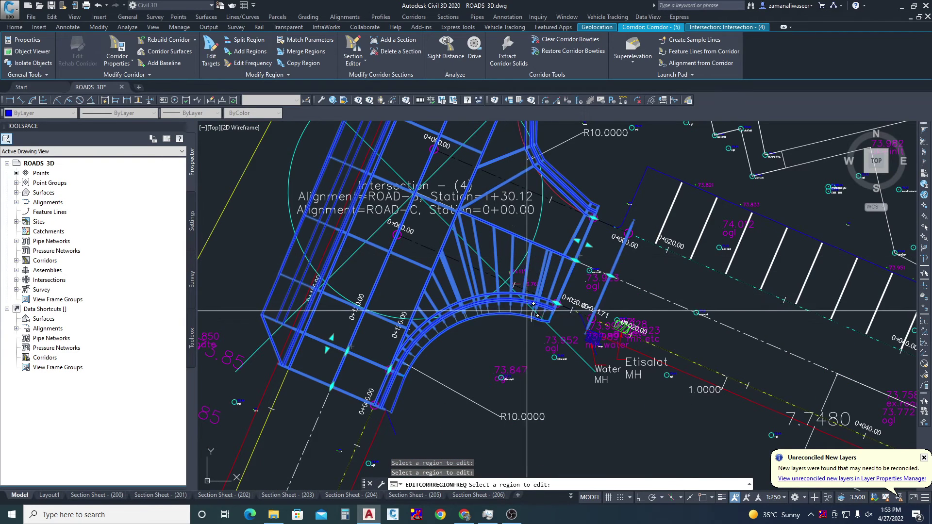
# - For the northeast curb return region, set the assembly frequency along tangents and the curve increment to 1 m
pyautogui.scroll(-2, 549, 349)
pyautogui.click(521, 228)
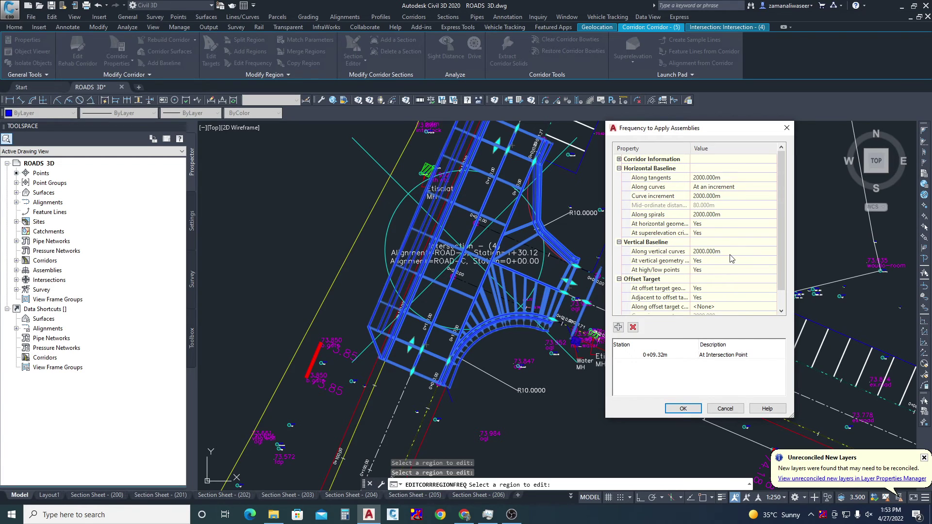
pyautogui.click(716, 175)
pyautogui.write('1')
pyautogui.press('Return')
pyautogui.click(714, 197)
pyautogui.write('1')
pyautogui.press('Return')
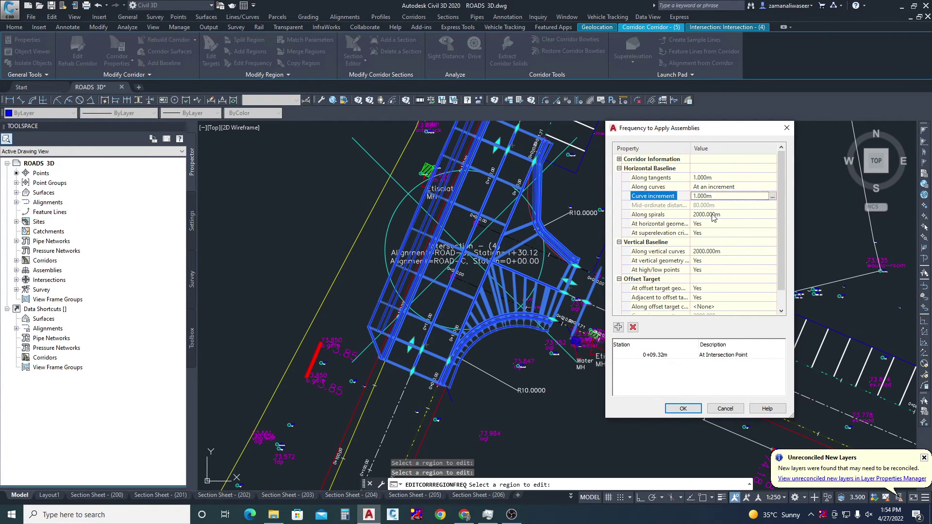
# - Set the northeast curb return's frequency along spirals and vertical curves to 1 m, apply it and finish the frequency editing
pyautogui.click(713, 214)
pyautogui.write('1')
pyautogui.press('Return')
pyautogui.click(724, 252)
pyautogui.write('1')
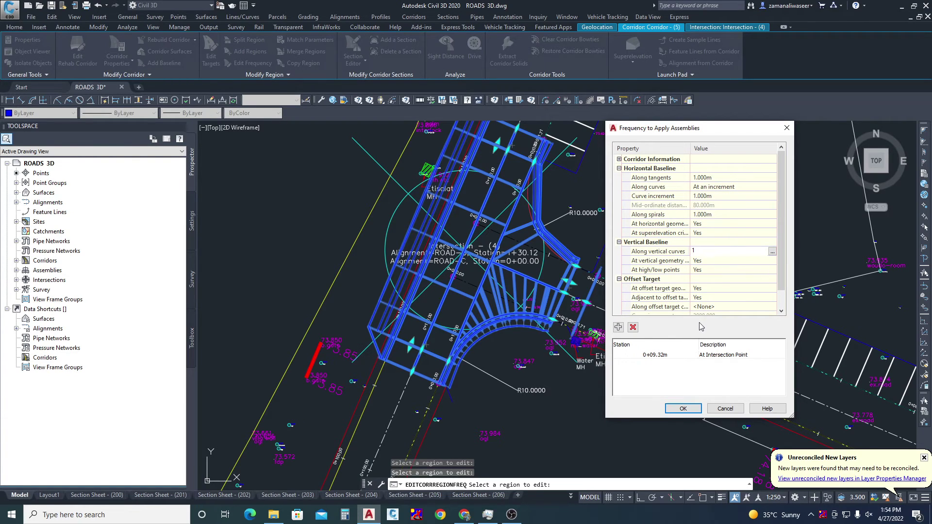
pyautogui.click(678, 407)
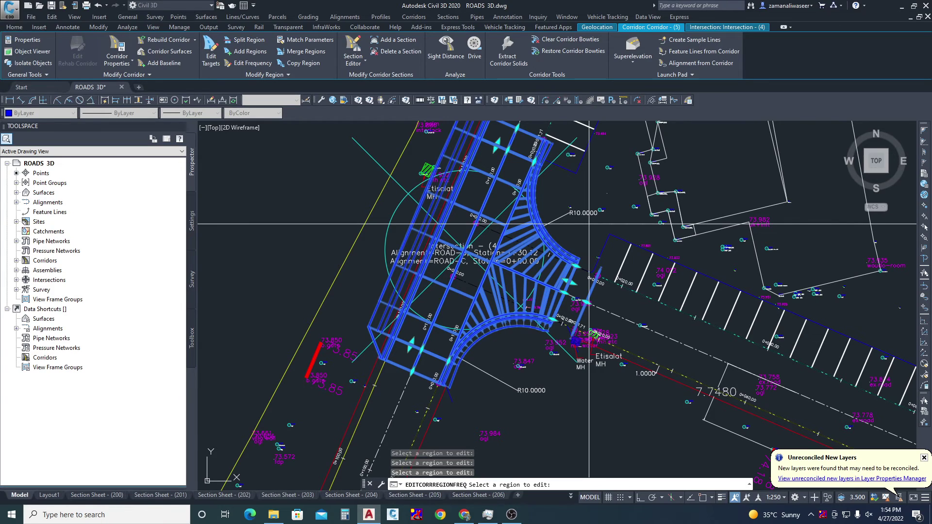
pyautogui.press('Escape')
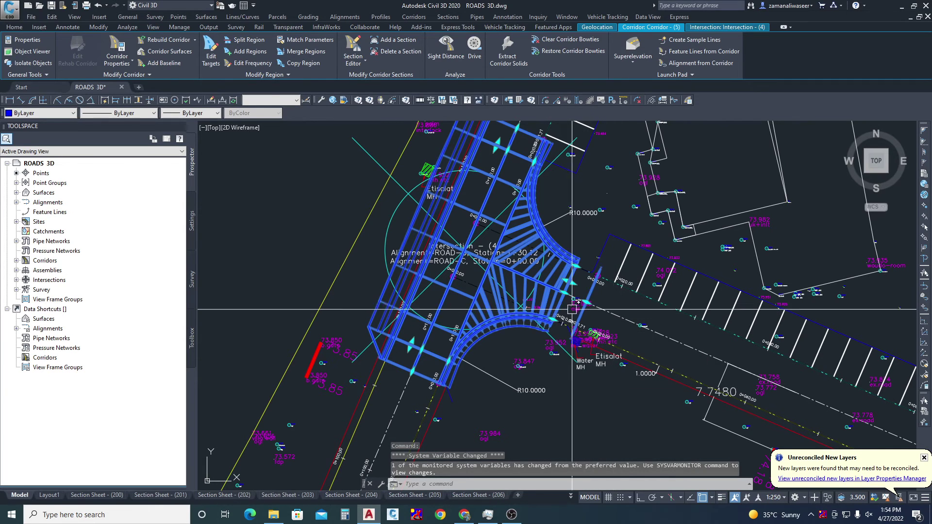
pyautogui.press('Escape')
pyautogui.press('Escape')
# - Stretch the corridor's northern ROAD-B region to the road's north end, dismiss the event viewer and deselect the corridor
pyautogui.scroll(-3, 523, 281)
pyautogui.scroll(2, 468, 174)
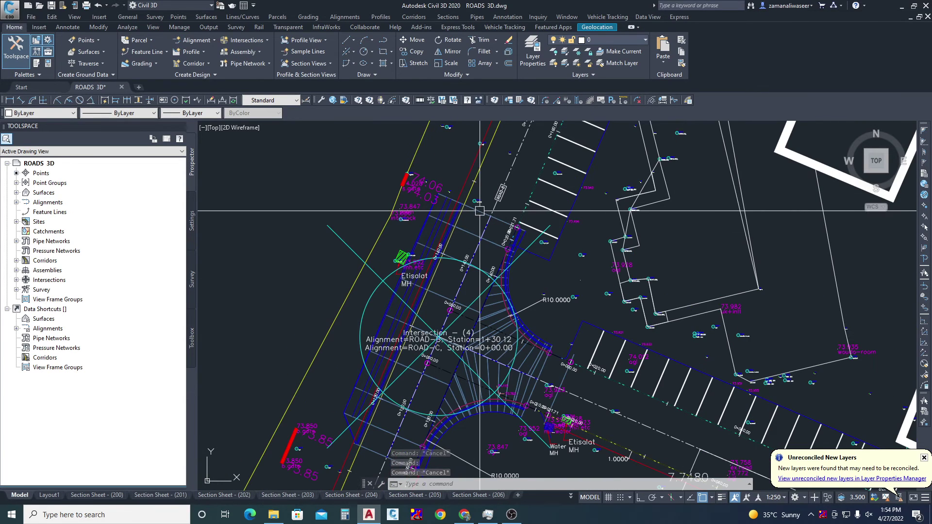
pyautogui.click(478, 216)
pyautogui.scroll(-2, 478, 376)
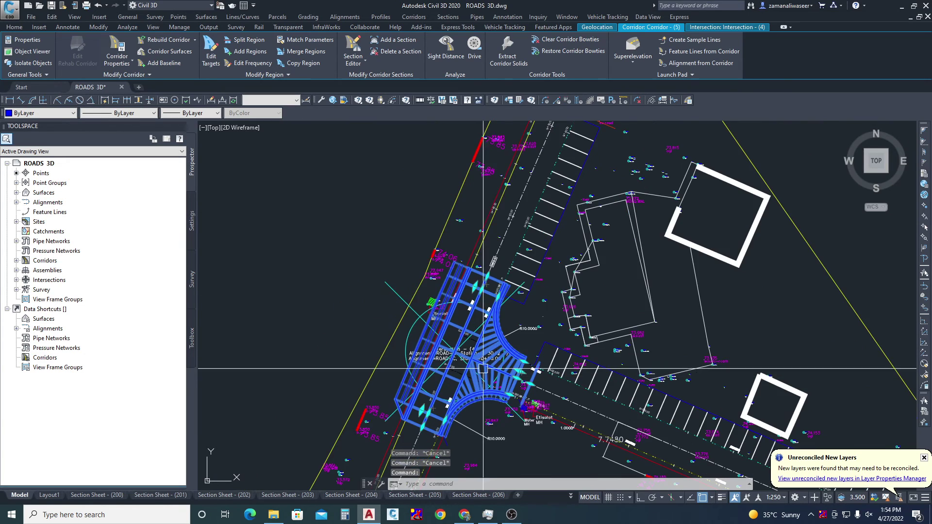
pyautogui.moveTo(519, 245); pyautogui.dragTo(437, 380, button='middle')
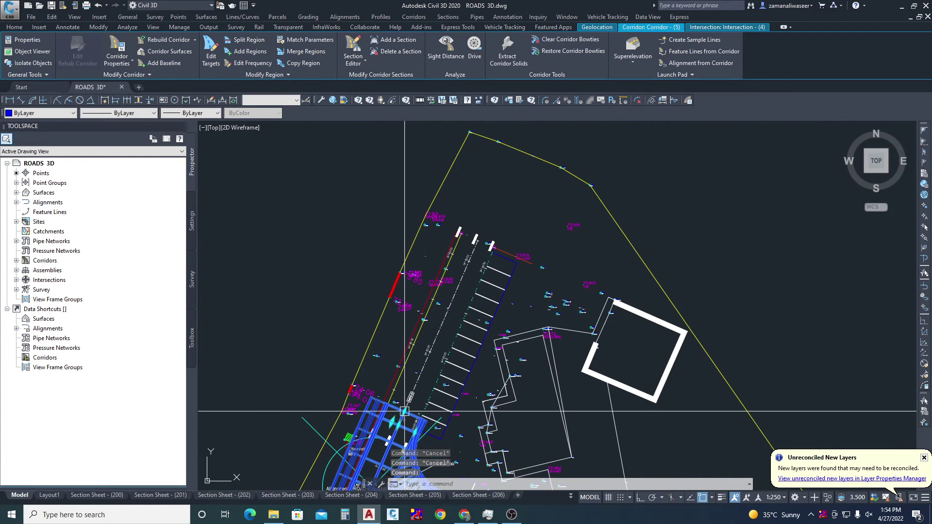
pyautogui.click(476, 240)
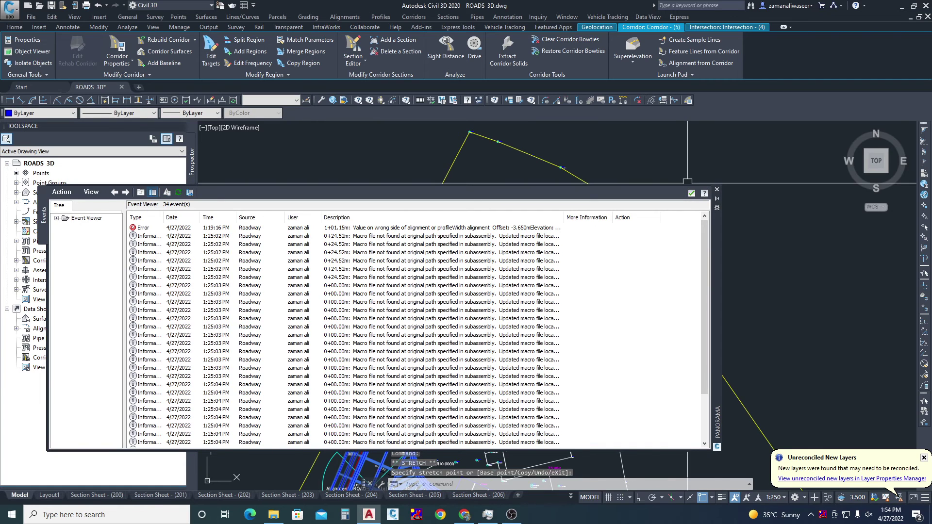
pyautogui.click(693, 193)
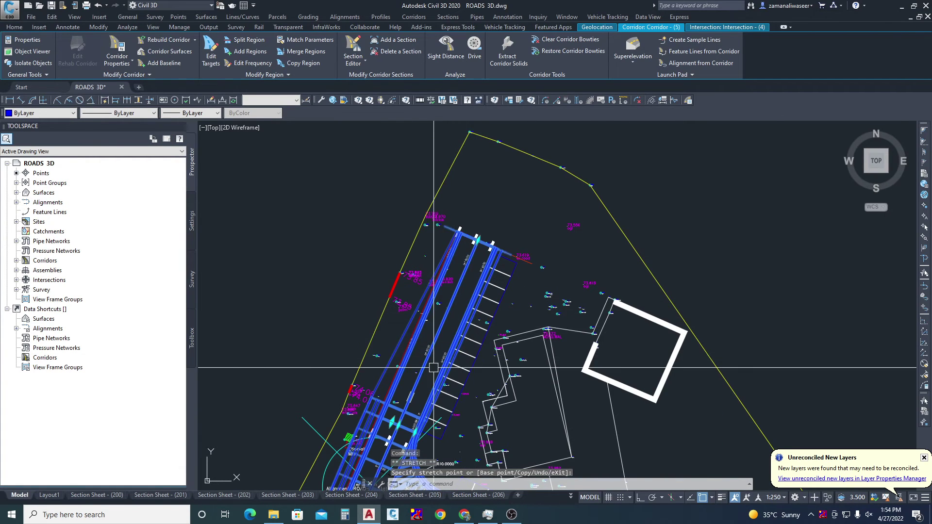
pyautogui.scroll(2, 427, 368)
pyautogui.press('Escape')
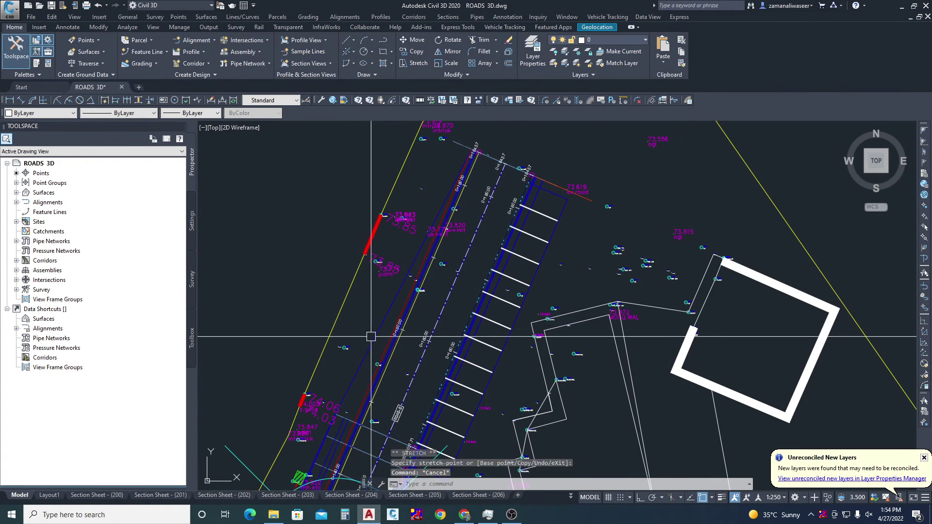
# - Set the extended northern ROAD-B region's frequency to 5 m along tangents, curves, spirals and vertical curves, apply it and dismiss the event viewer
pyautogui.scroll(-2, 543, 256)
pyautogui.rightClick(542, 256)
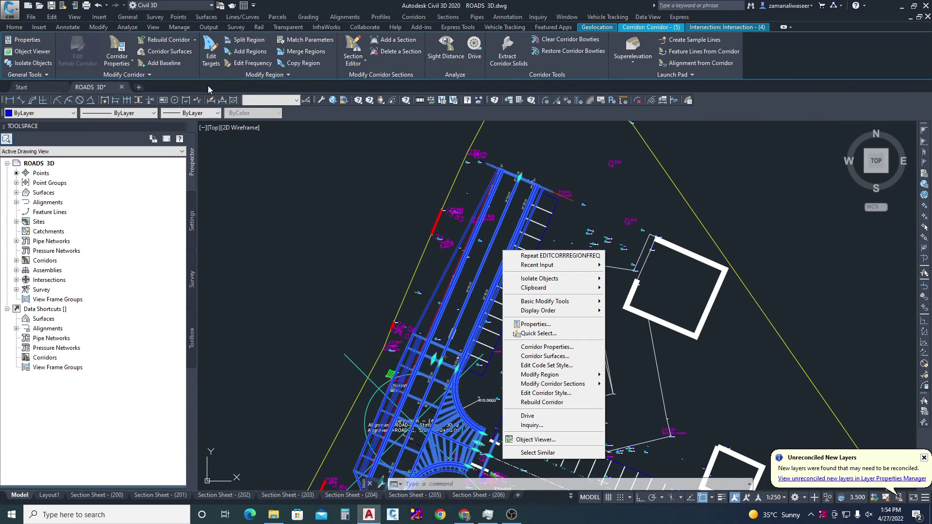
pyautogui.click(250, 64)
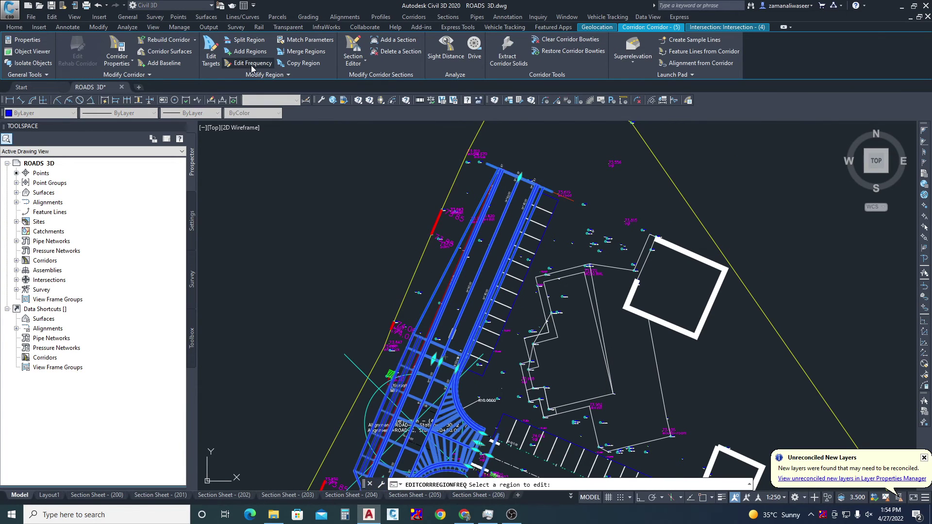
pyautogui.click(254, 67)
pyautogui.click(517, 242)
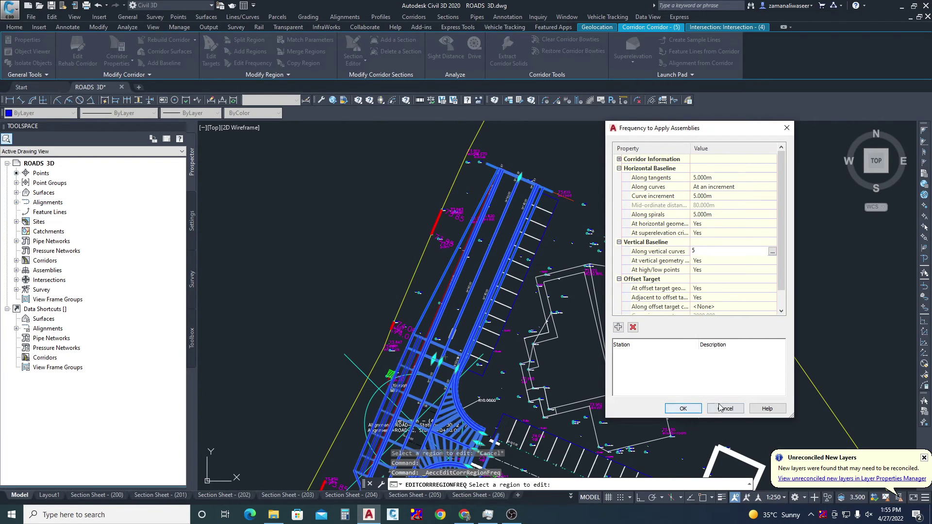
pyautogui.click(683, 408)
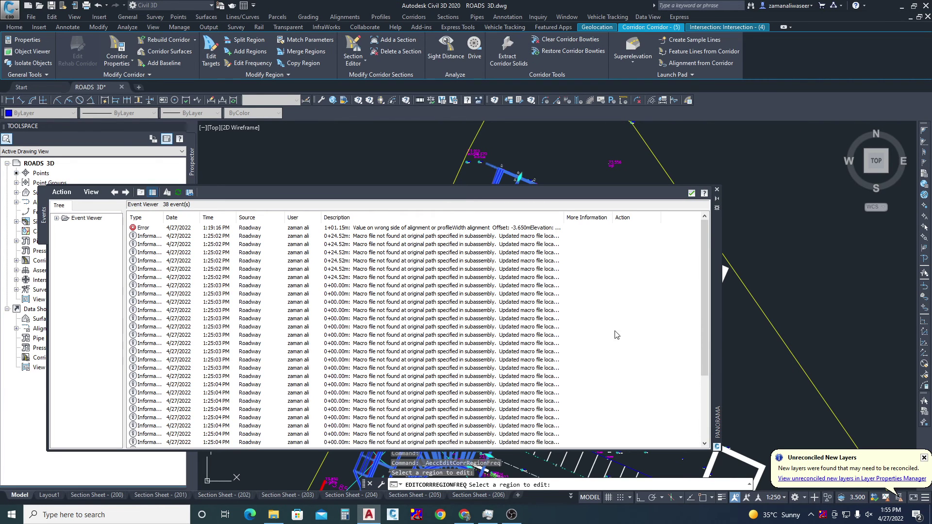
pyautogui.click(691, 193)
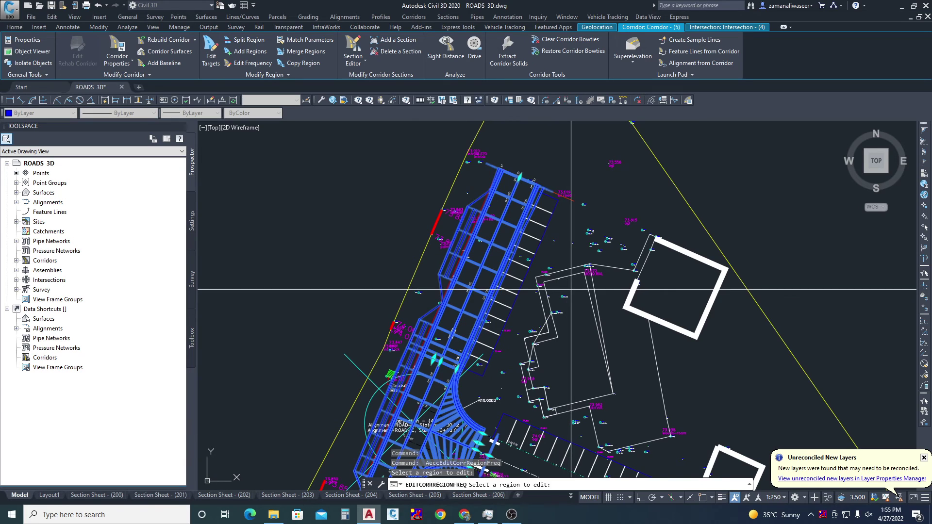
# - Finish the frequency editing, stretch the corridor's ROAD-C region to the road's east end and dismiss the event viewer
pyautogui.press('Return')
pyautogui.moveTo(571, 289); pyautogui.dragTo(607, 142, button='middle')
pyautogui.moveTo(561, 306)
pyautogui.mouseDown(button='middle')
pyautogui.moveTo(465, 230)
pyautogui.moveTo(521, 233)
pyautogui.moveTo(517, 228)
pyautogui.mouseUp(button='middle')
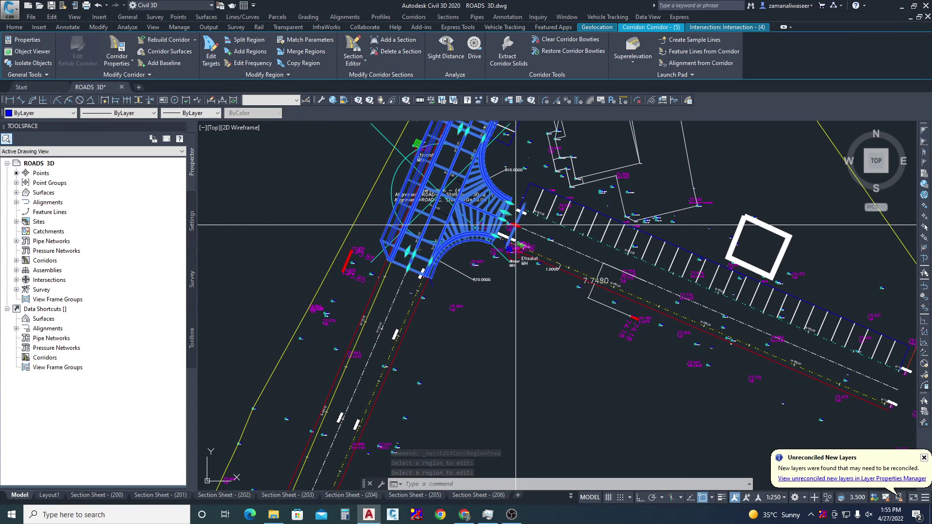
pyautogui.click(515, 225)
pyautogui.scroll(-3, 330, 203)
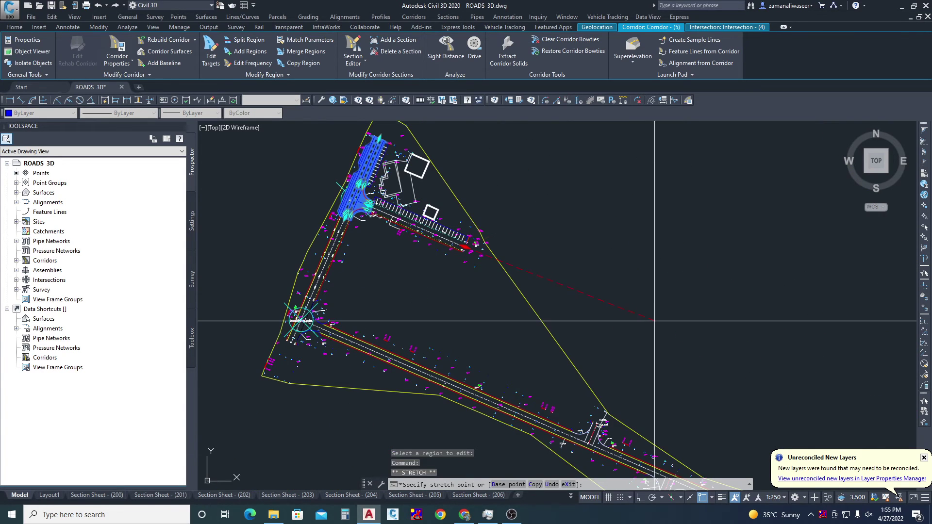
pyautogui.scroll(1, 464, 244)
pyautogui.scroll(4, 464, 243)
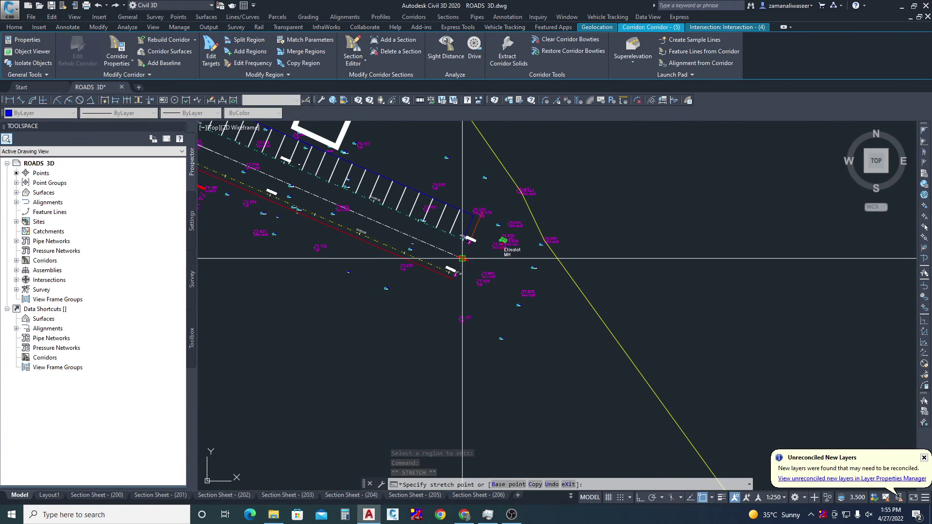
pyautogui.click(462, 258)
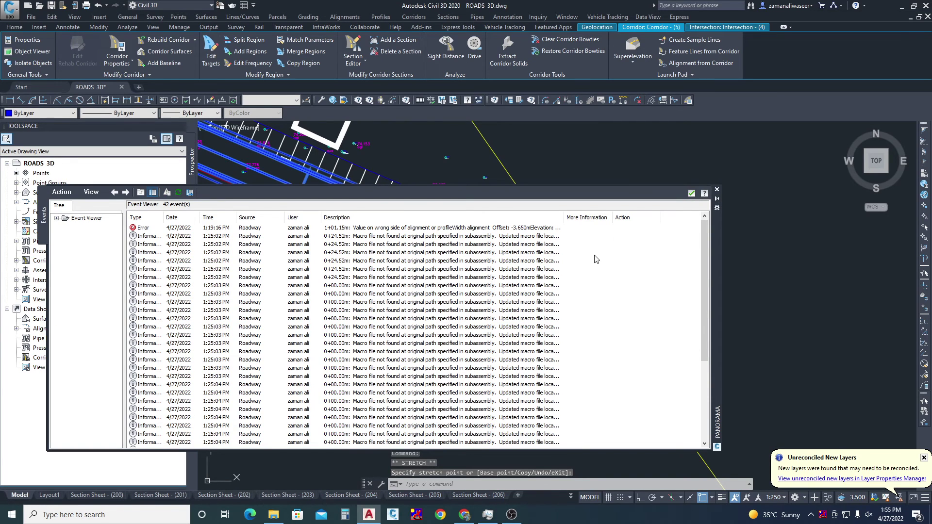
pyautogui.click(693, 194)
# - Set the extended ROAD-C region's assembly frequency to 5 m along tangents, curves and spirals, apply it and end the frequency editing
pyautogui.moveTo(393, 281); pyautogui.dragTo(597, 331, button='middle')
pyautogui.click(233, 65)
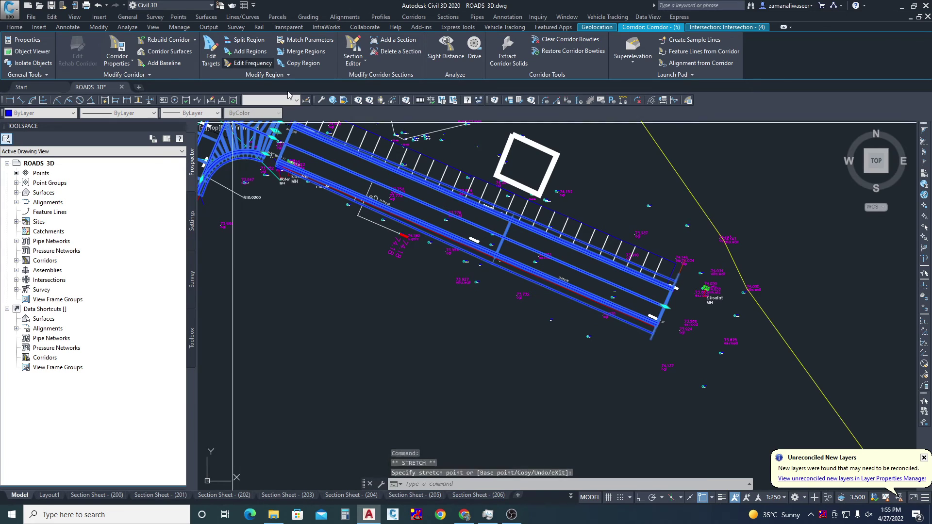
pyautogui.click(443, 209)
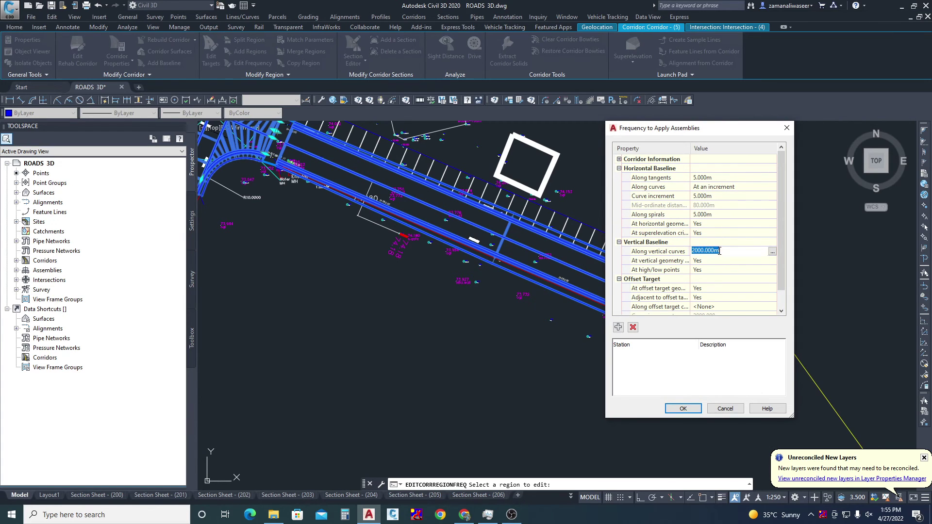
pyautogui.click(681, 409)
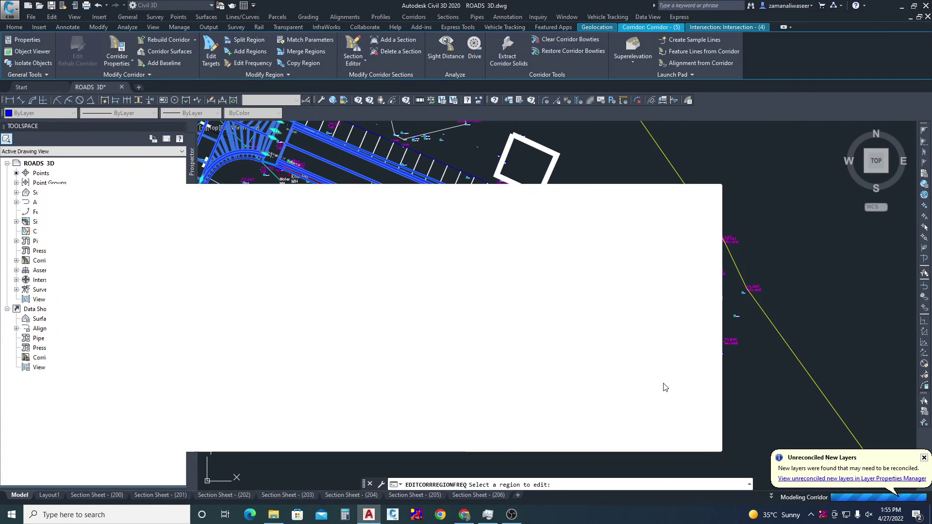
pyautogui.click(692, 194)
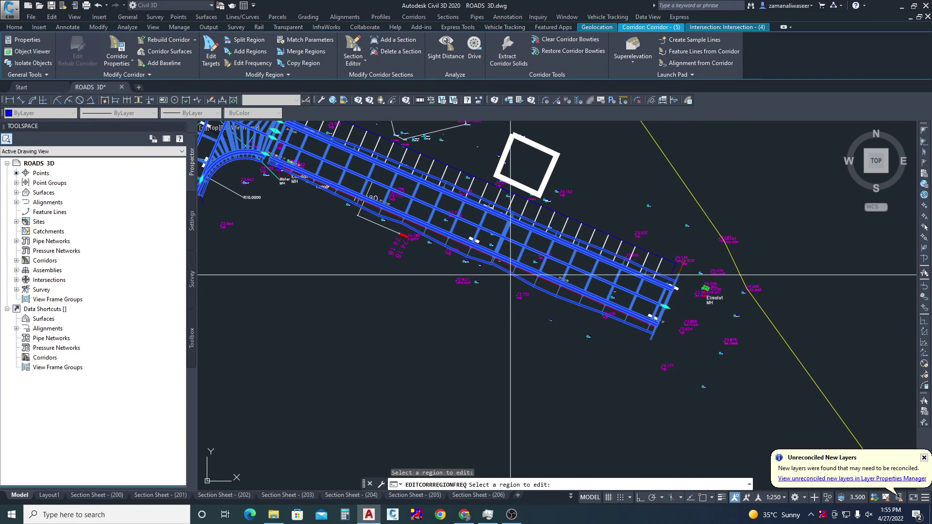
pyautogui.scroll(-1, 581, 339)
pyautogui.moveTo(581, 340); pyautogui.dragTo(666, 266, button='middle')
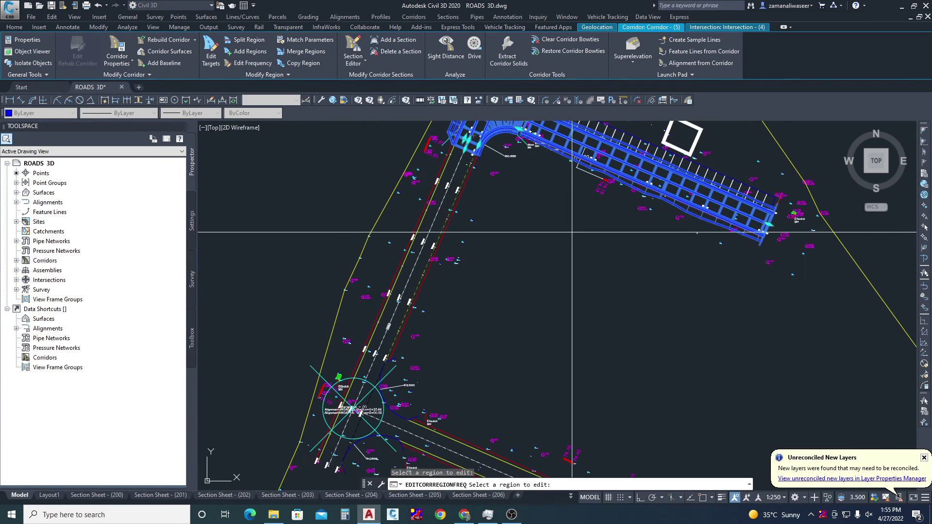
pyautogui.press('Return')
# - Stretch the corridor's southern ROAD-B region down the road to just short of the southern intersection
pyautogui.moveTo(482, 192); pyautogui.dragTo(528, 219, button='middle')
pyautogui.click(528, 219)
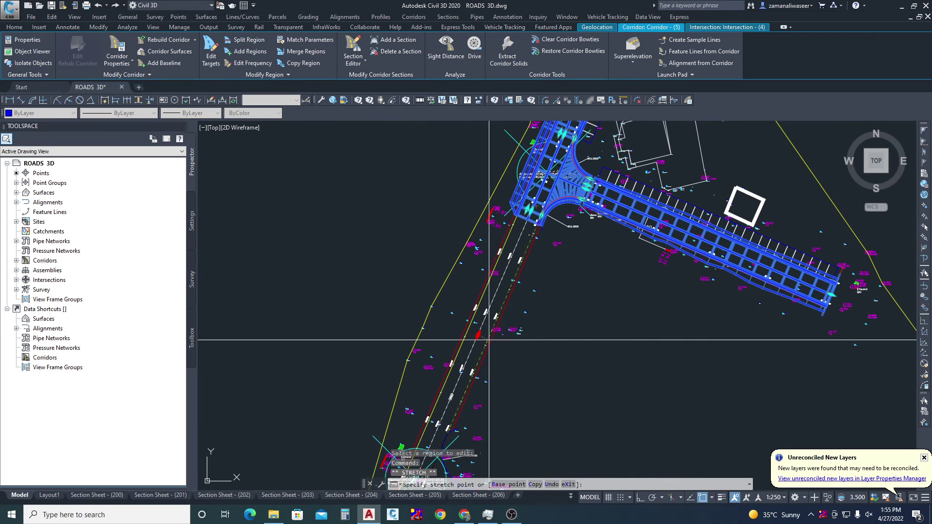
pyautogui.click(435, 433)
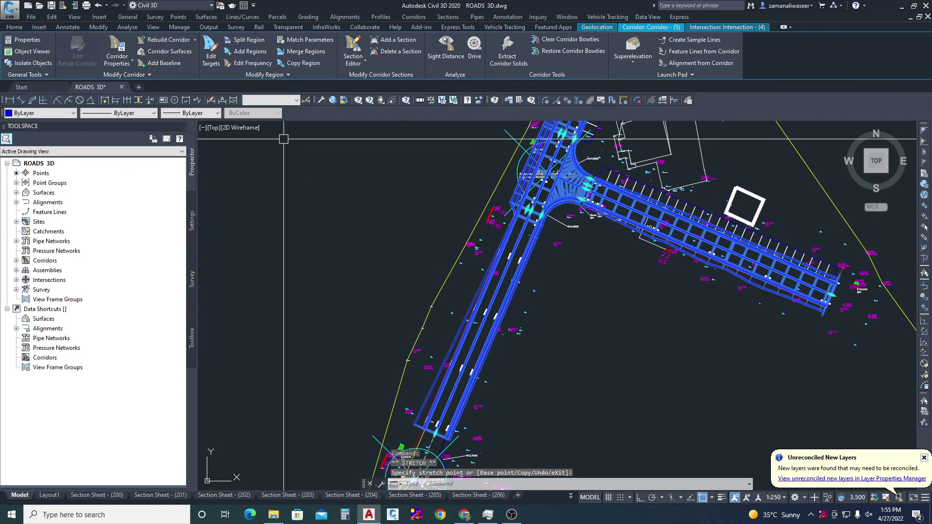
# - Set the extended southern ROAD-B region's frequency to 5 m along tangents, curves and spirals, apply it and deselect the corridor
pyautogui.click(254, 63)
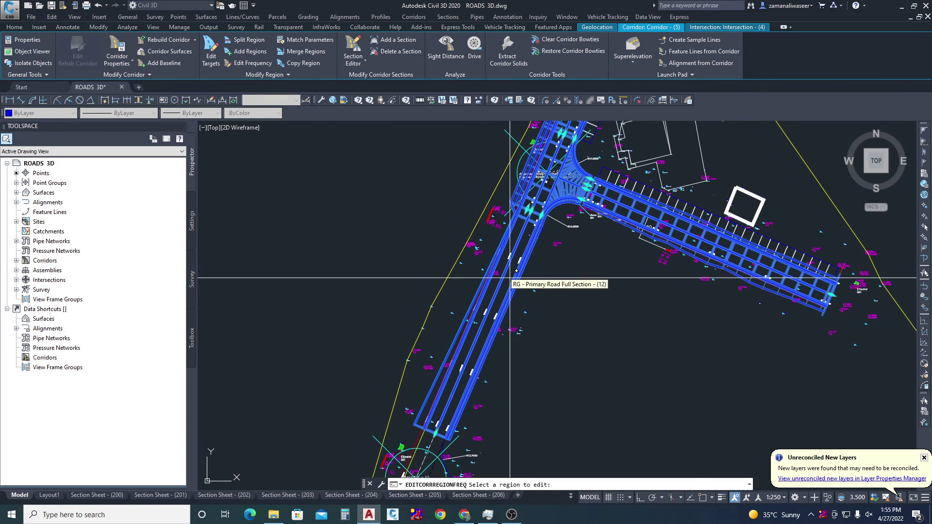
pyautogui.click(573, 204)
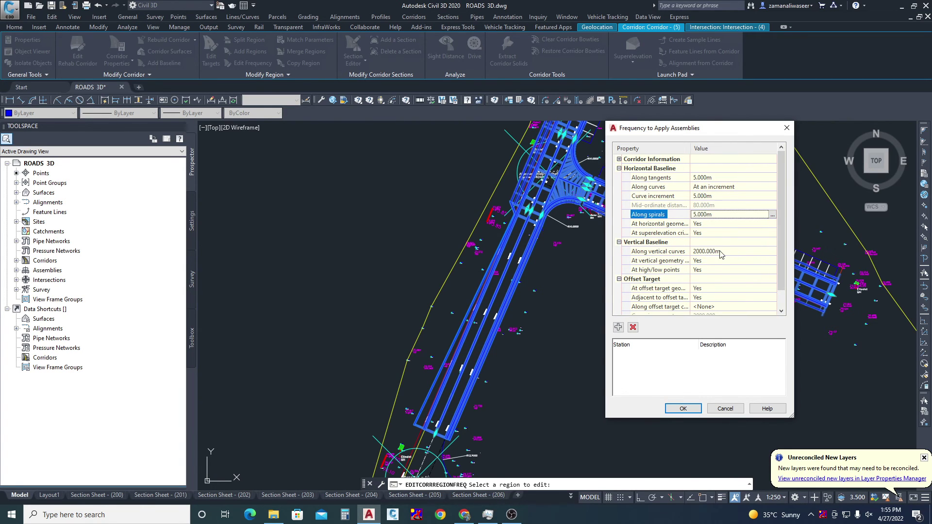
pyautogui.click(675, 410)
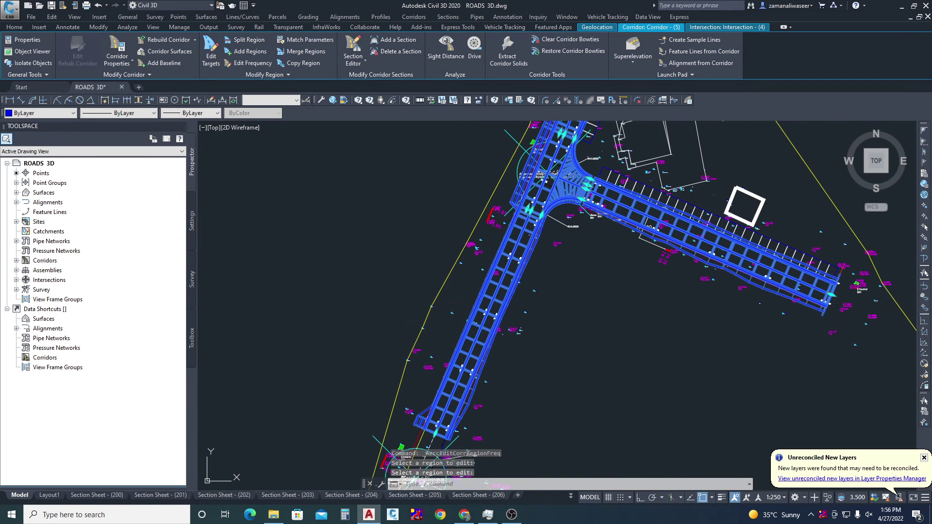
pyautogui.moveTo(561, 246); pyautogui.dragTo(481, 310, button='middle')
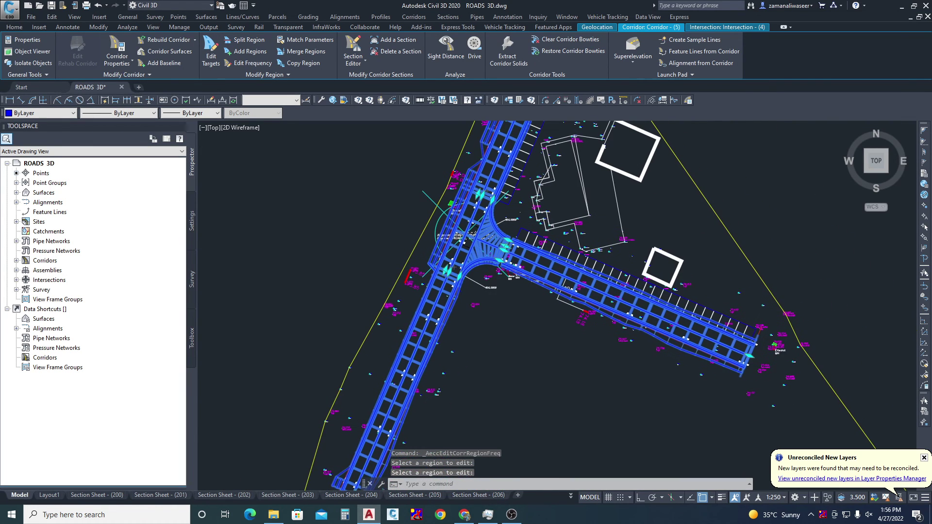
pyautogui.moveTo(577, 213); pyautogui.dragTo(556, 308, button='middle')
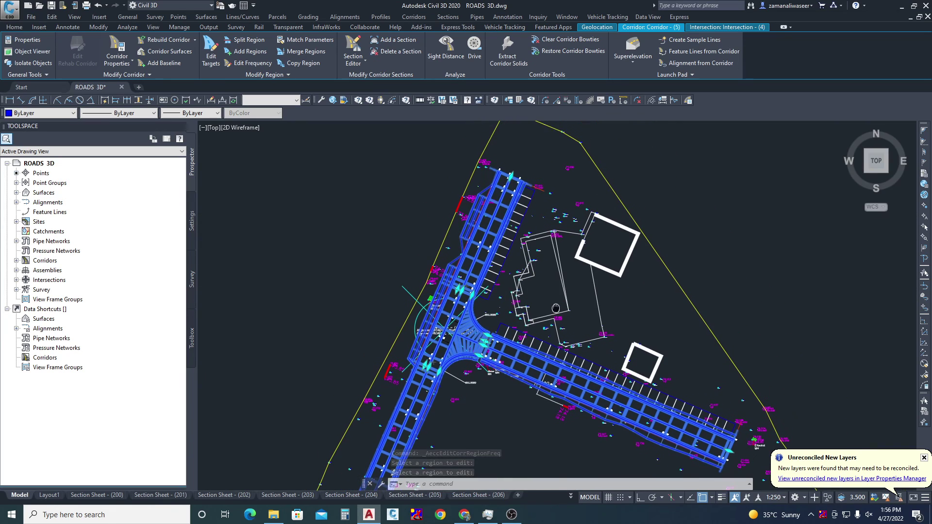
pyautogui.press('Escape')
# - Examine the extended corridor and the ROAD-B and ROAD-C intersection object, selecting each, then clear the selection
pyautogui.scroll(5, 535, 293)
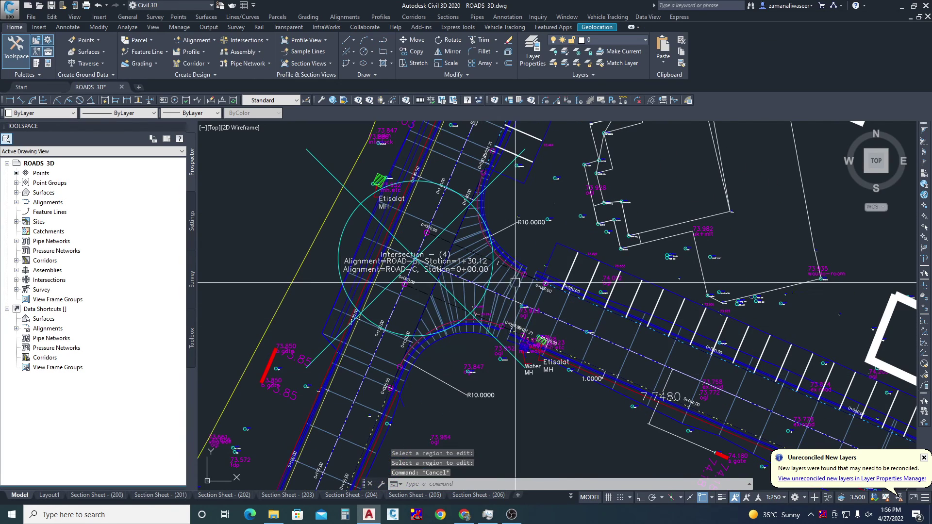
pyautogui.click(516, 282)
pyautogui.scroll(-6, 534, 219)
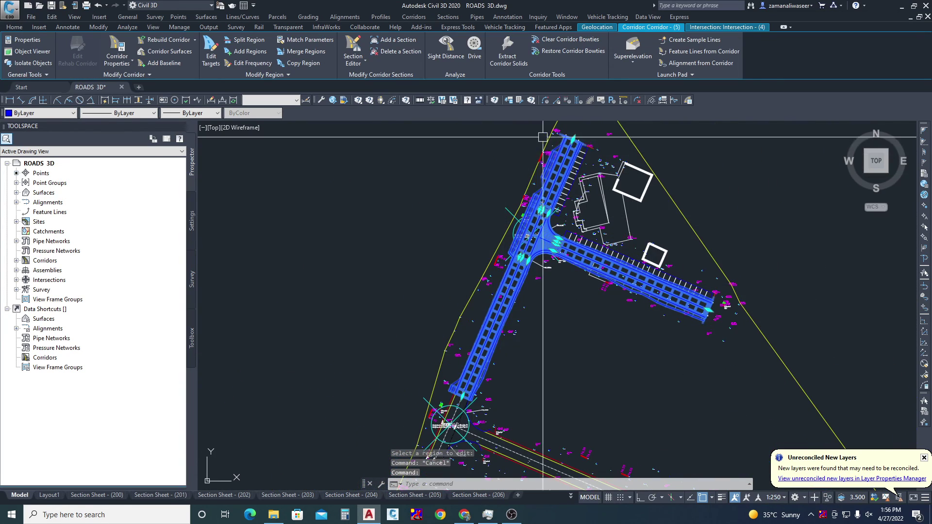
pyautogui.scroll(4, 548, 207)
pyautogui.scroll(2, 590, 319)
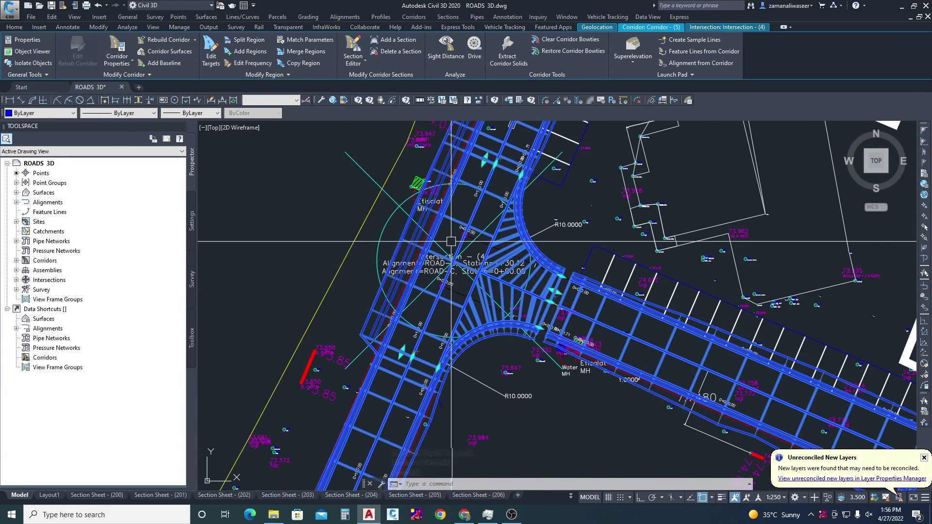
pyautogui.scroll(4, 426, 274)
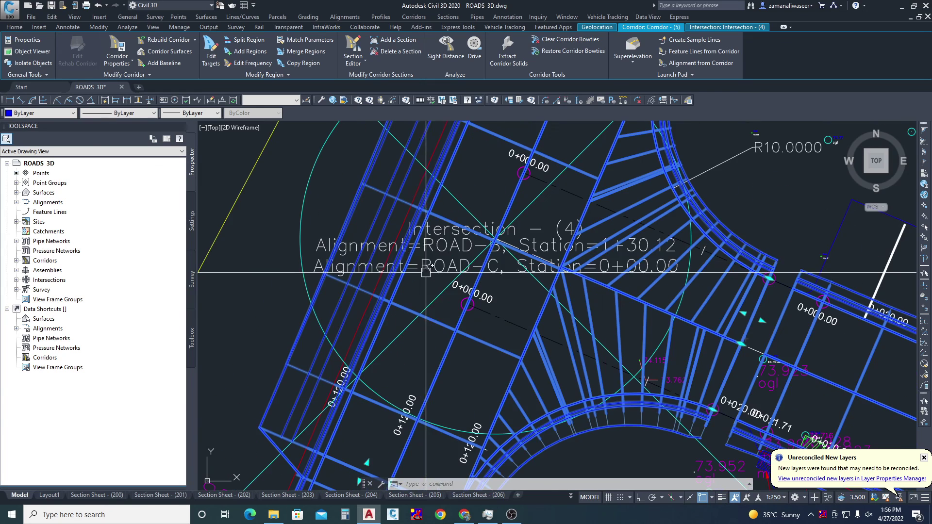
pyautogui.click(495, 241)
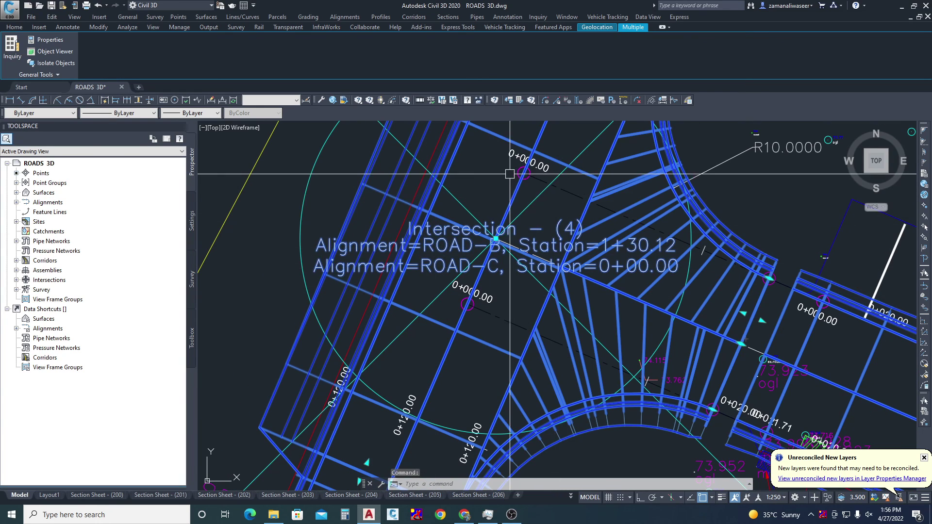
pyautogui.scroll(-6, 535, 189)
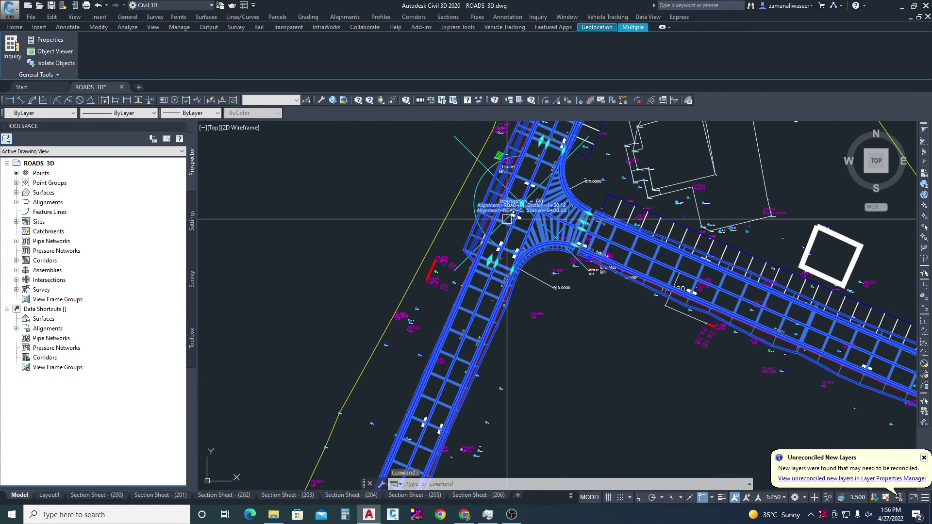
pyautogui.scroll(-5, 445, 237)
pyautogui.scroll(-4, 452, 237)
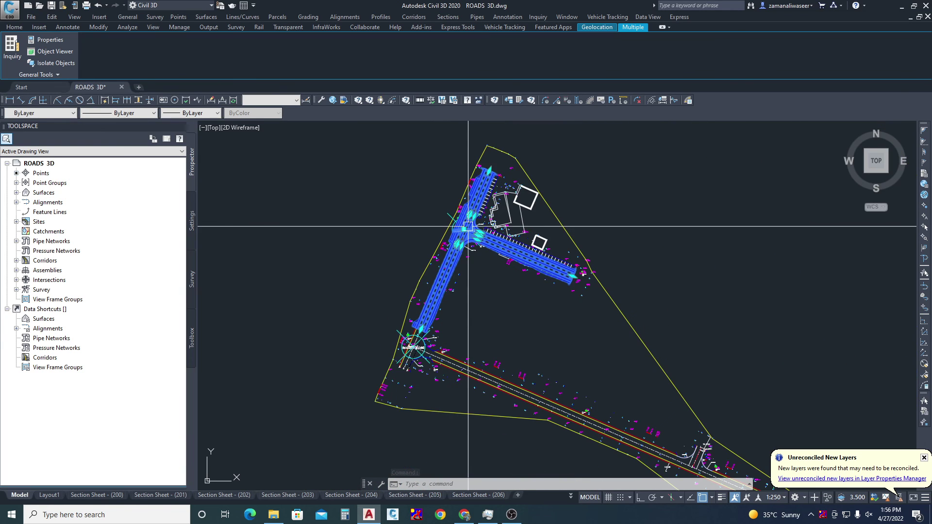
pyautogui.press('Escape')
# - Locate the intersection assemblies elsewhere in the drawing and examine the curb return fillets assembly
pyautogui.moveTo(417, 246)
pyautogui.mouseDown(button='middle')
pyautogui.moveTo(462, 264)
pyautogui.moveTo(501, 323)
pyautogui.mouseUp(button='middle')
pyautogui.scroll(-7, 590, 222)
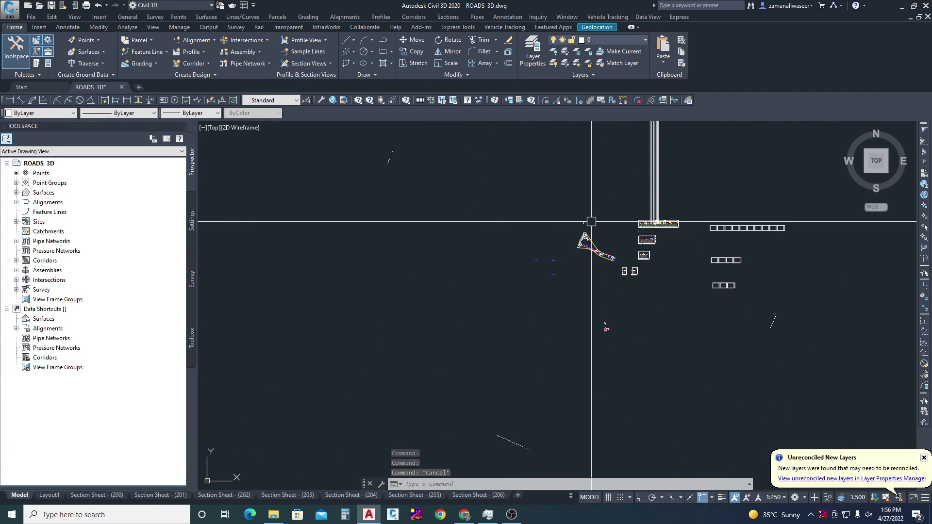
pyautogui.moveTo(608, 338); pyautogui.dragTo(579, 329, button='middle')
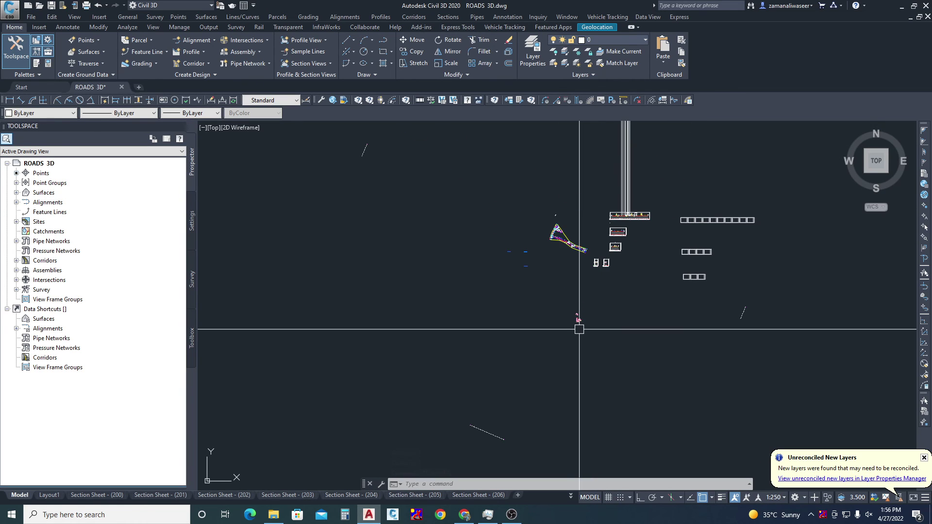
pyautogui.scroll(7, 584, 258)
pyautogui.moveTo(509, 274); pyautogui.dragTo(518, 278, button='middle')
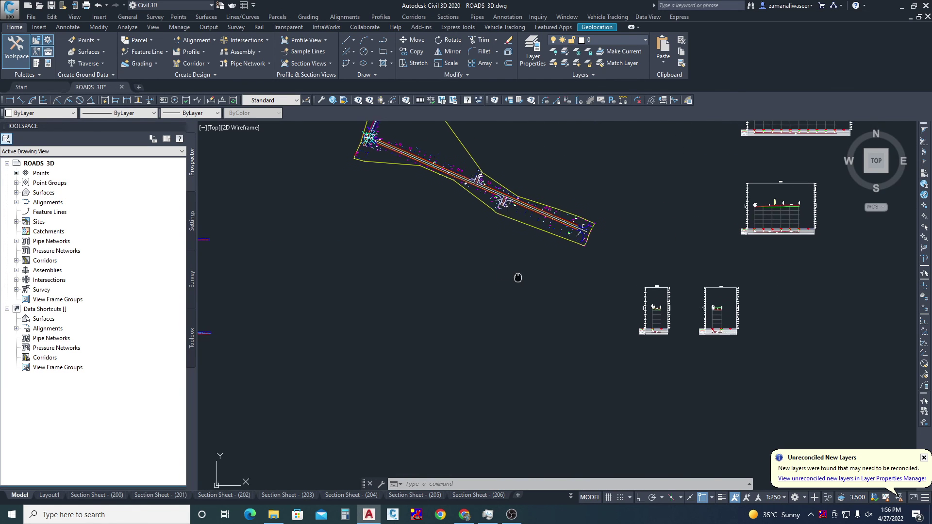
pyautogui.scroll(-4, 714, 308)
pyautogui.scroll(4, 407, 308)
pyautogui.scroll(-7, 509, 315)
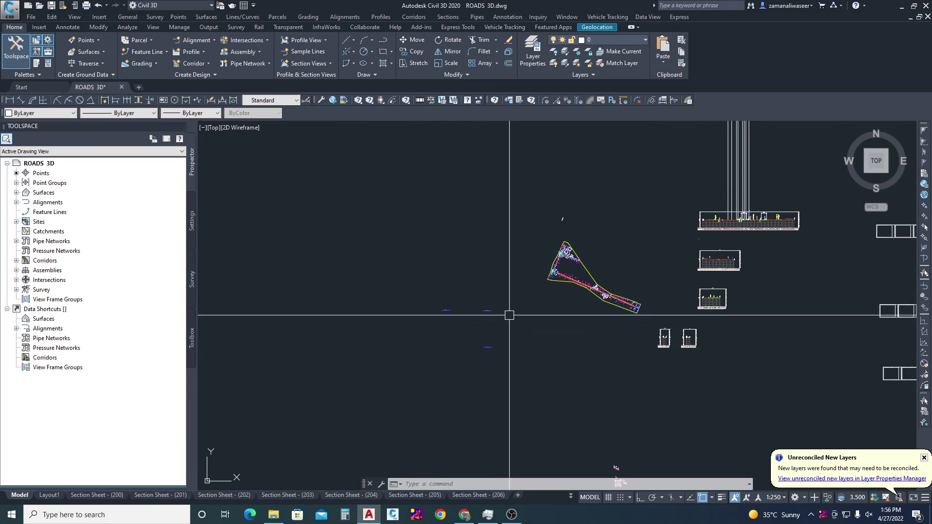
pyautogui.scroll(-6, 527, 277)
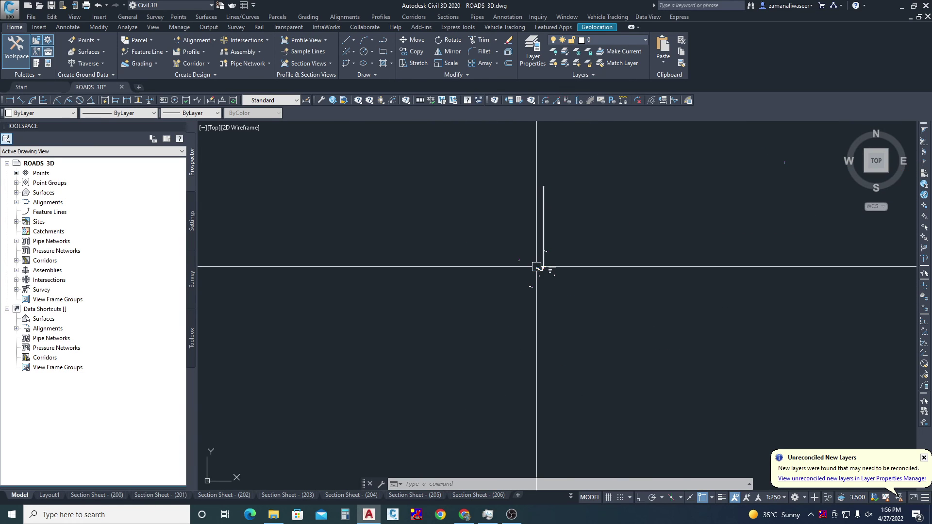
pyautogui.scroll(-4, 649, 264)
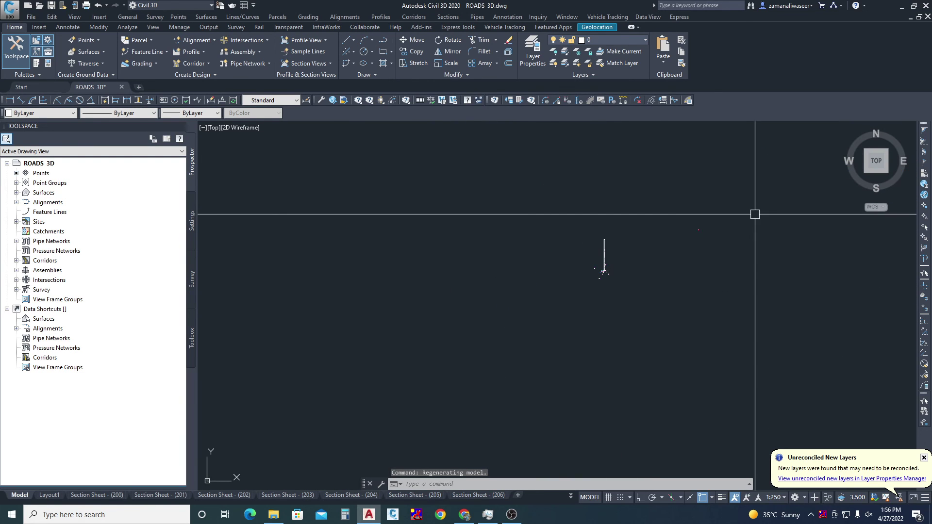
pyautogui.scroll(8, 714, 214)
pyautogui.scroll(6, 705, 256)
pyautogui.scroll(-2, 542, 248)
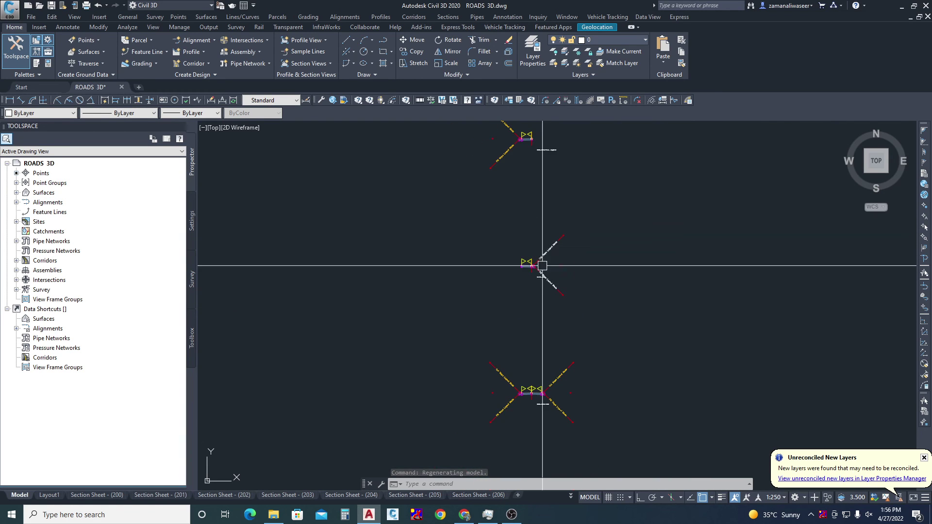
pyautogui.scroll(5, 542, 248)
pyautogui.scroll(6, 434, 143)
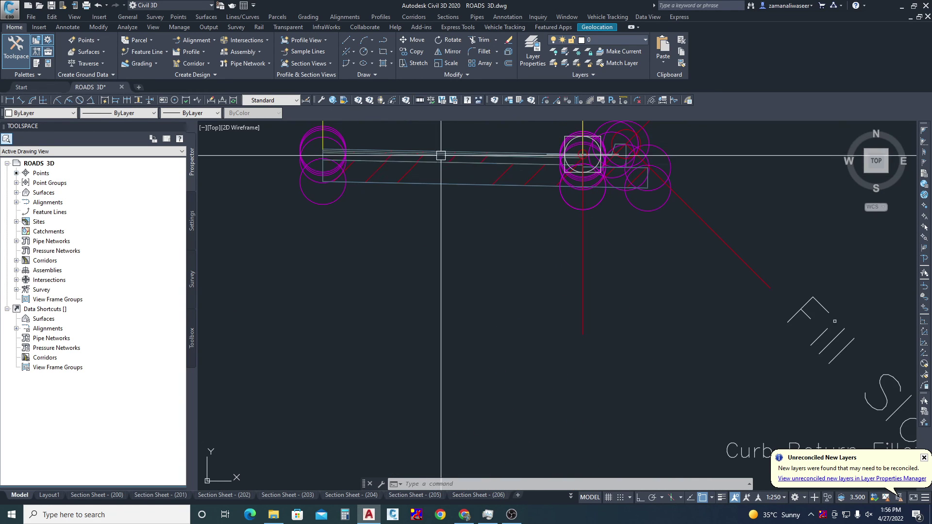
# - Examine the Primary Road Full Section assembly, selecting its right curb-and-gutter subassembly and clearing the selection
pyautogui.scroll(-6, 583, 167)
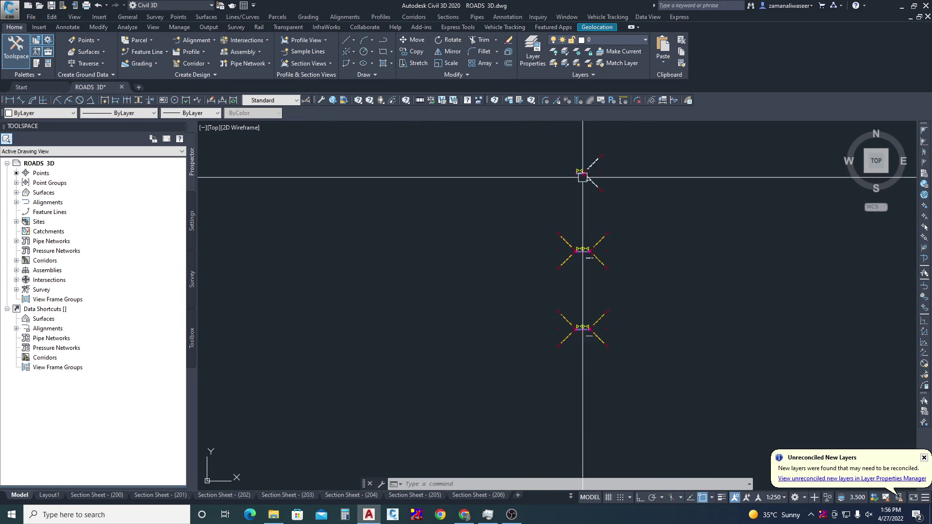
pyautogui.scroll(5, 582, 323)
pyautogui.scroll(6, 642, 271)
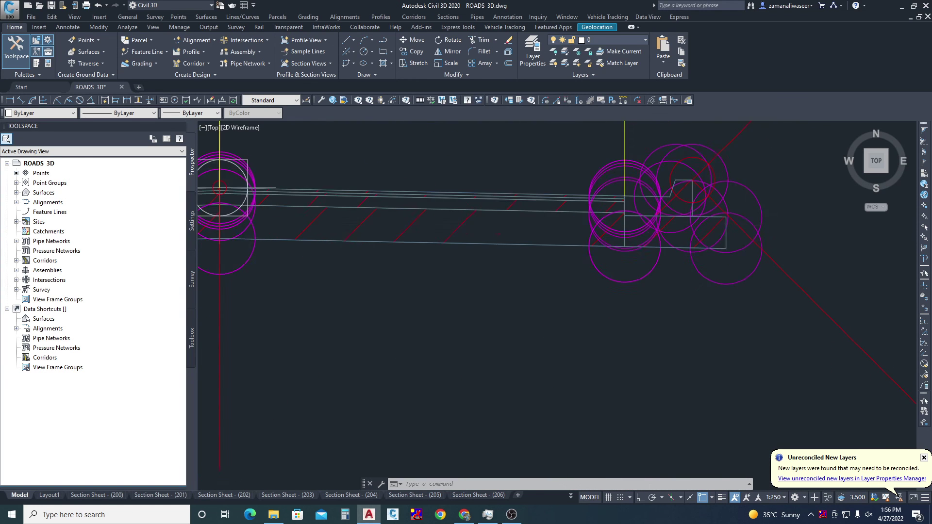
pyautogui.click(642, 156)
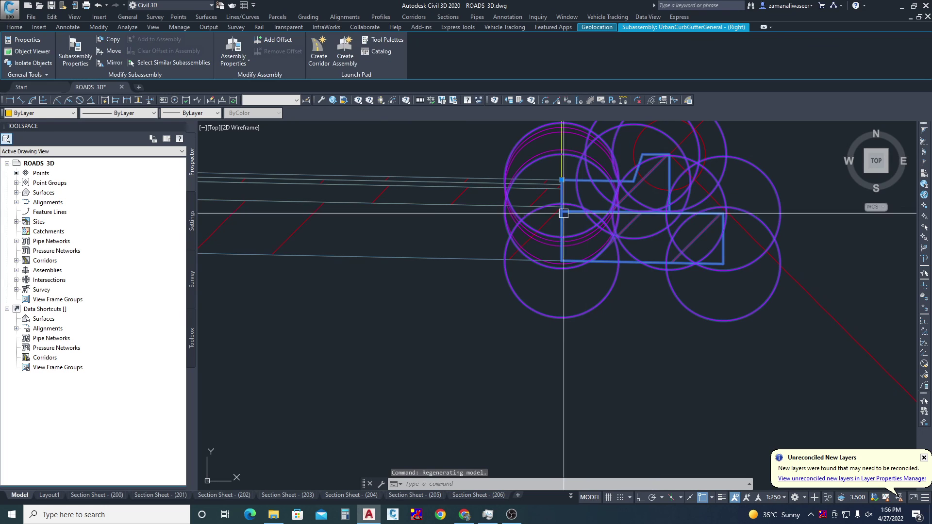
pyautogui.scroll(-5, 647, 264)
pyautogui.press('Escape')
pyautogui.press('Escape')
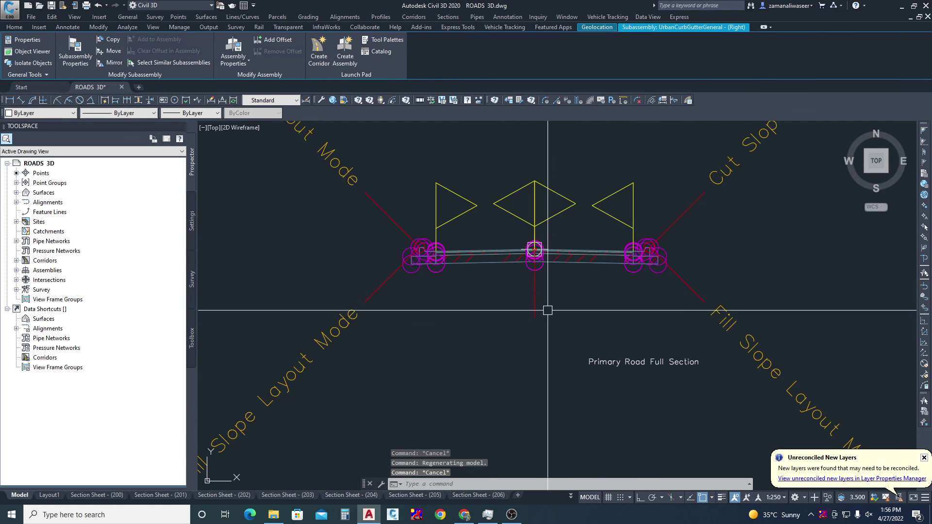
# - Examine the Primary Road Part Section daylight-left assembly, selecting and deselecting its left lane, and return to the intersection corridor
pyautogui.scroll(-4, 573, 295)
pyautogui.scroll(-5, 537, 316)
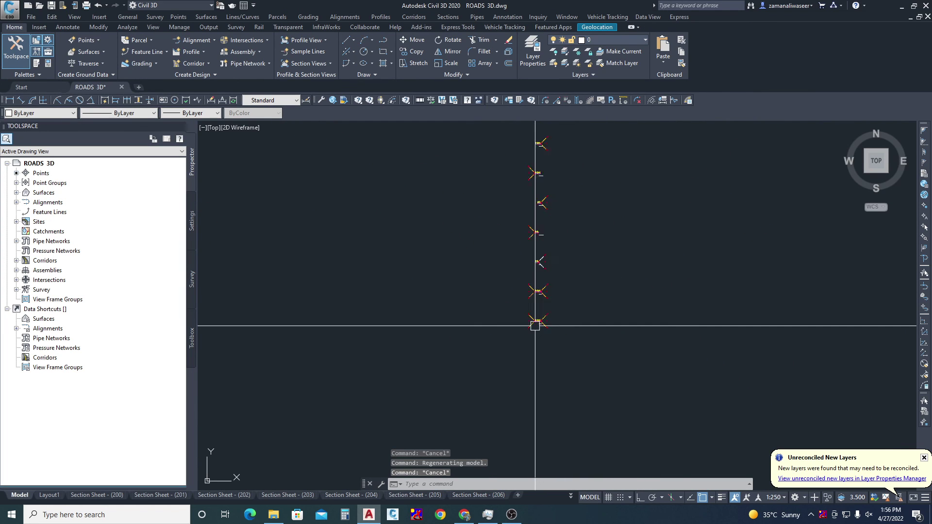
pyautogui.scroll(1, 536, 248)
pyautogui.scroll(12, 536, 249)
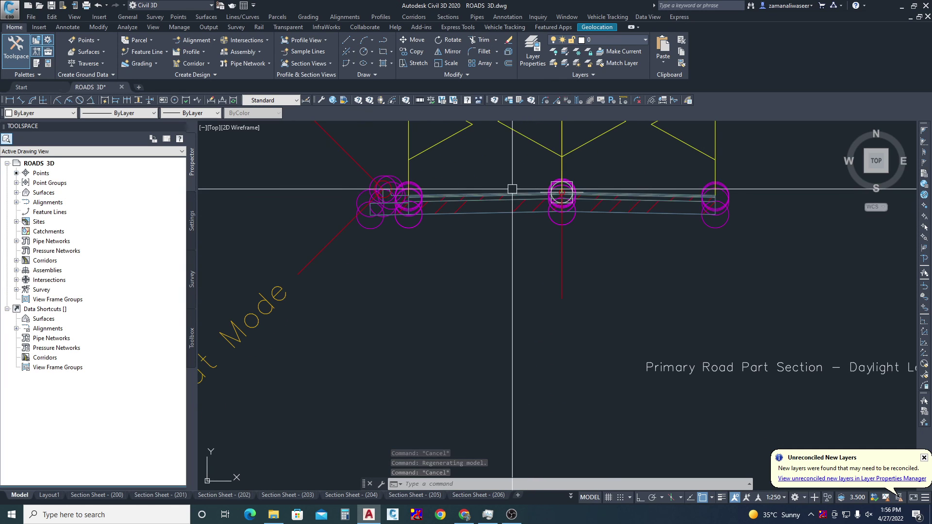
pyautogui.click(506, 200)
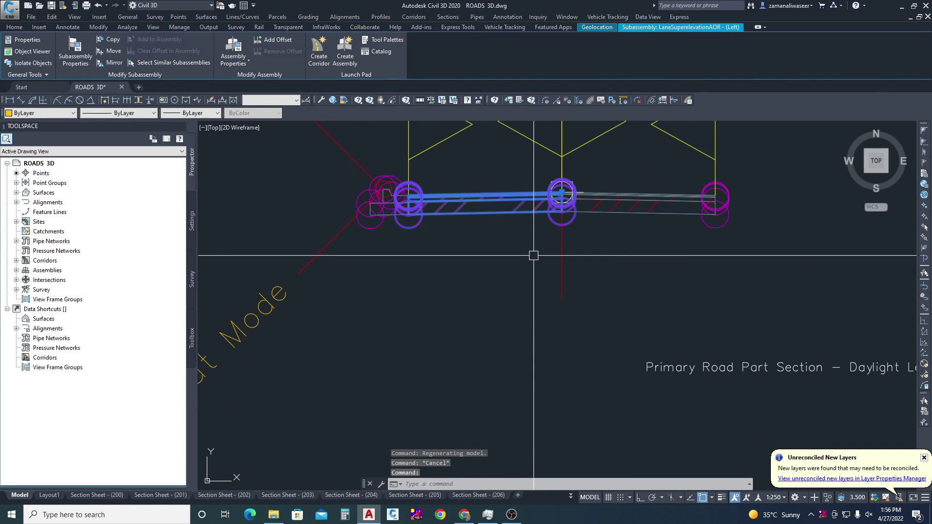
pyautogui.press('Escape')
pyautogui.scroll(-2, 593, 258)
pyautogui.scroll(-6, 574, 223)
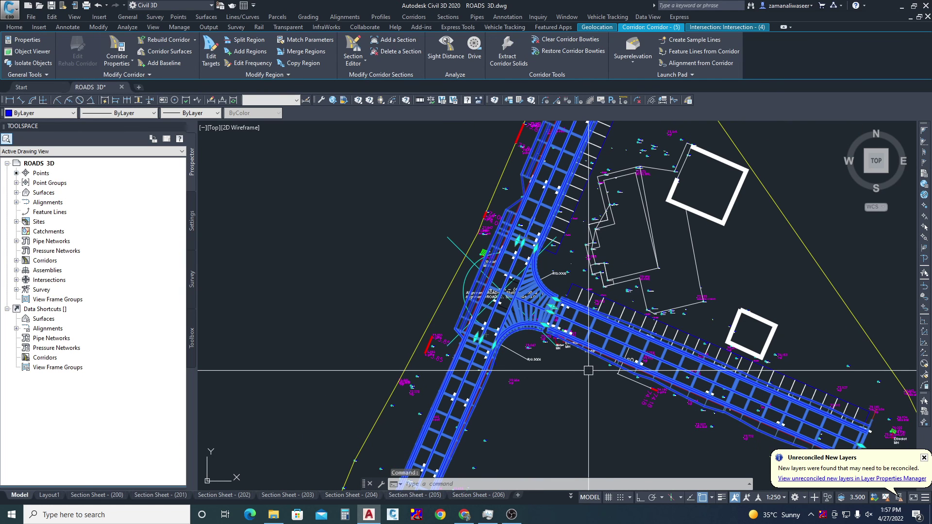
pyautogui.moveTo(588, 370)
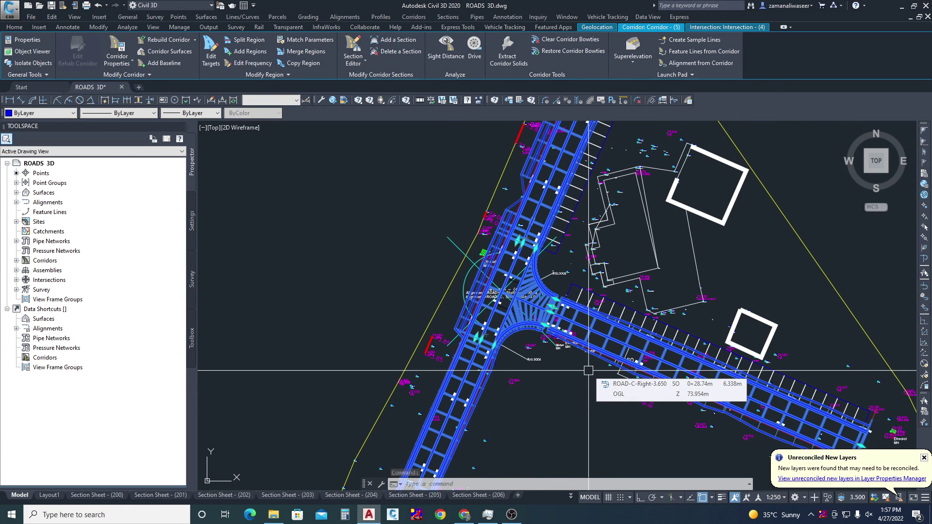